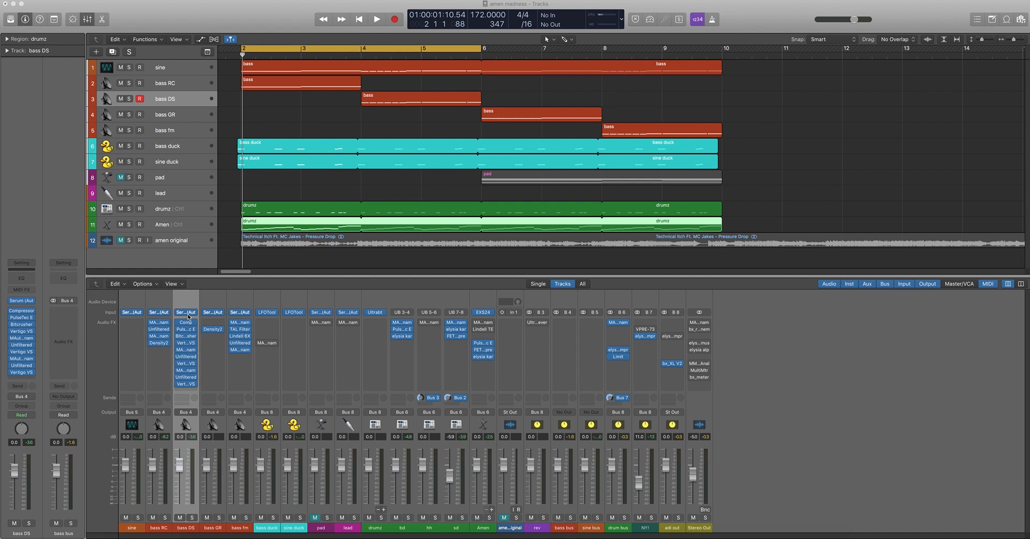
Open the Serum instrument on the bass DS track and bypass all of the channel's audio effects
{"action": "left_click", "coordinate": [186, 313]}
{"action": "left_click_drag", "start_coordinate": [302, 20], "coordinate": [740, 23]}
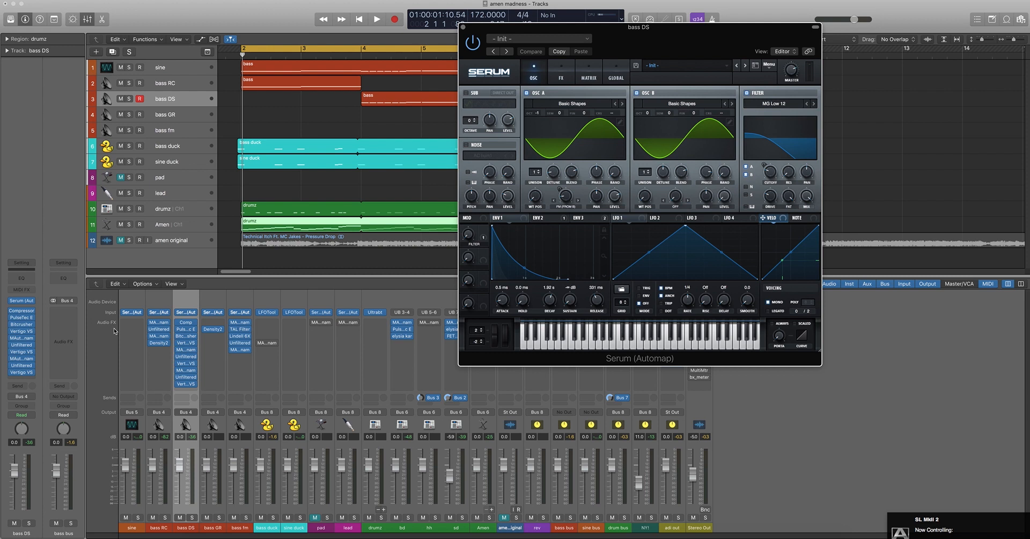
{"action": "mouse_move", "coordinate": [181, 326]}
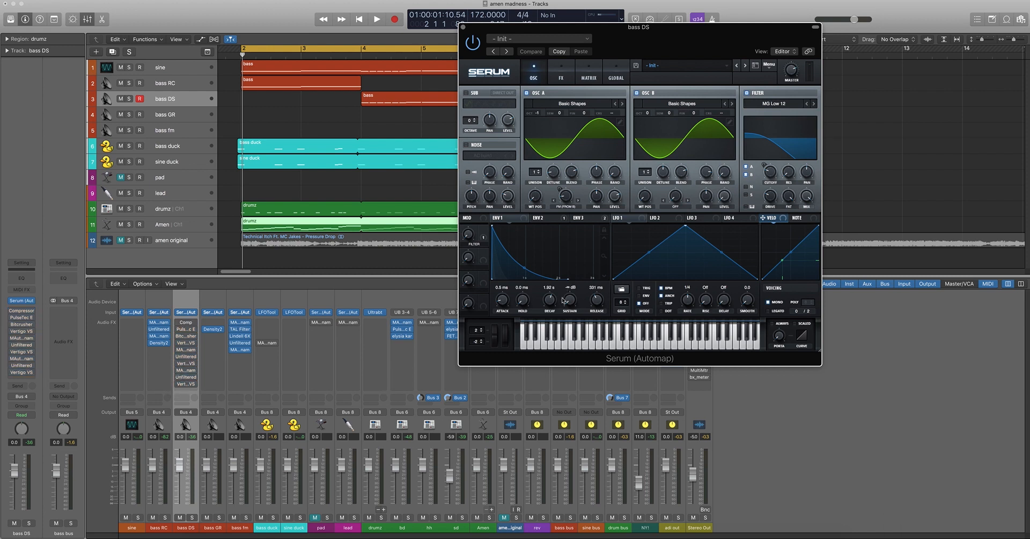
Set the decay of Serum's envelope 2 to 67 ms and display envelope 3
{"action": "left_click", "coordinate": [542, 218]}
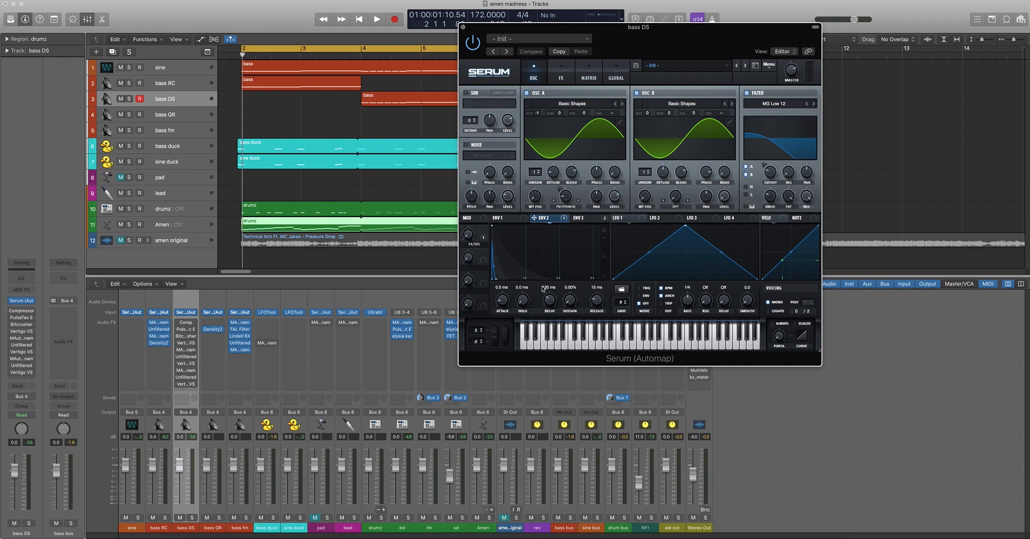
{"action": "mouse_move", "coordinate": [551, 304]}
{"action": "left_mouse_down"}
{"action": "mouse_move", "coordinate": [554, 283]}
{"action": "mouse_move", "coordinate": [556, 346]}
{"action": "mouse_move", "coordinate": [554, 309]}
{"action": "left_mouse_up"}
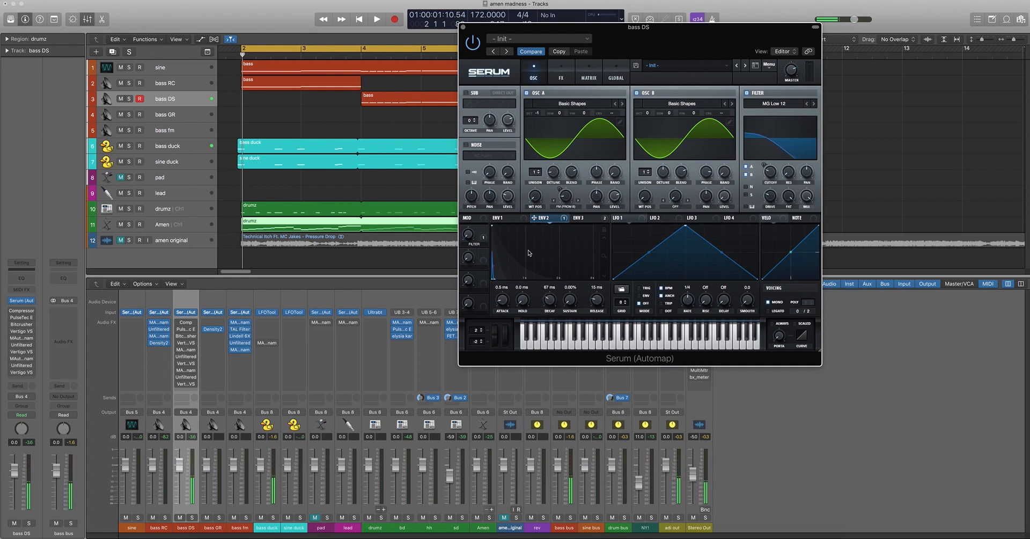
{"action": "left_click", "coordinate": [600, 218]}
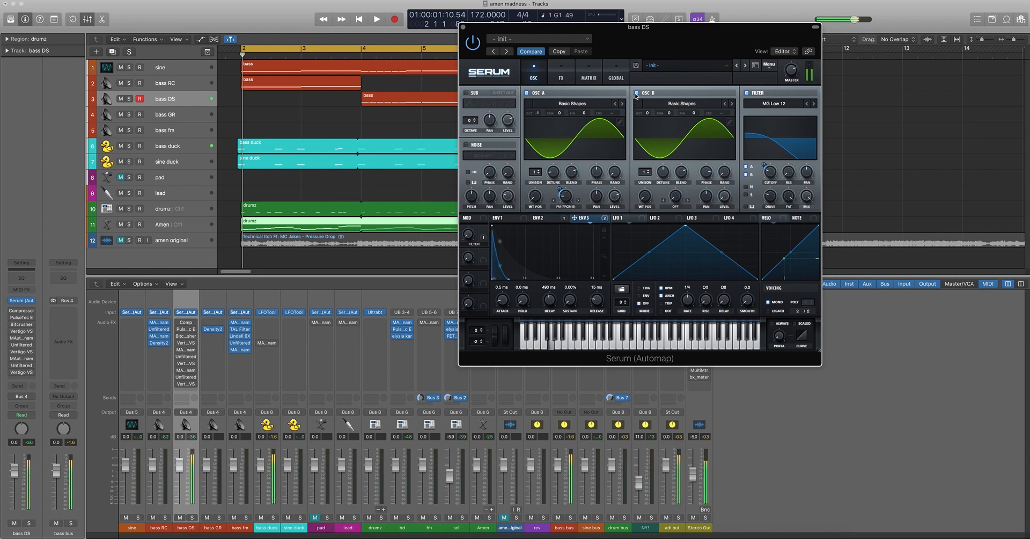
Toggle oscillator B on and off to compare the sound, leave it off, and close Serum
{"action": "left_click", "coordinate": [637, 93]}
{"action": "left_click", "coordinate": [637, 93]}
{"action": "left_click_drag", "start_coordinate": [560, 188], "coordinate": [559, 189]}
{"action": "left_click", "coordinate": [637, 93]}
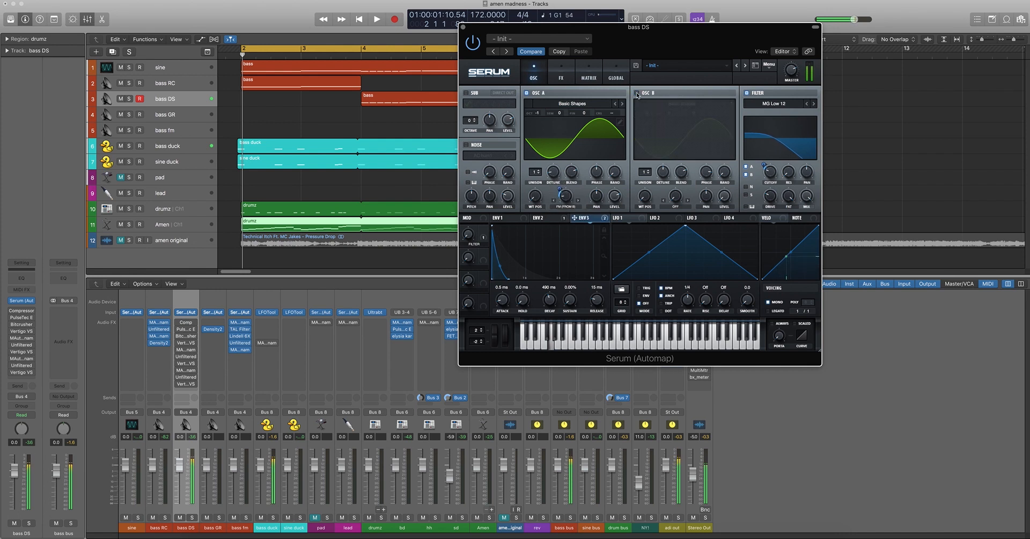
{"action": "left_click", "coordinate": [637, 93]}
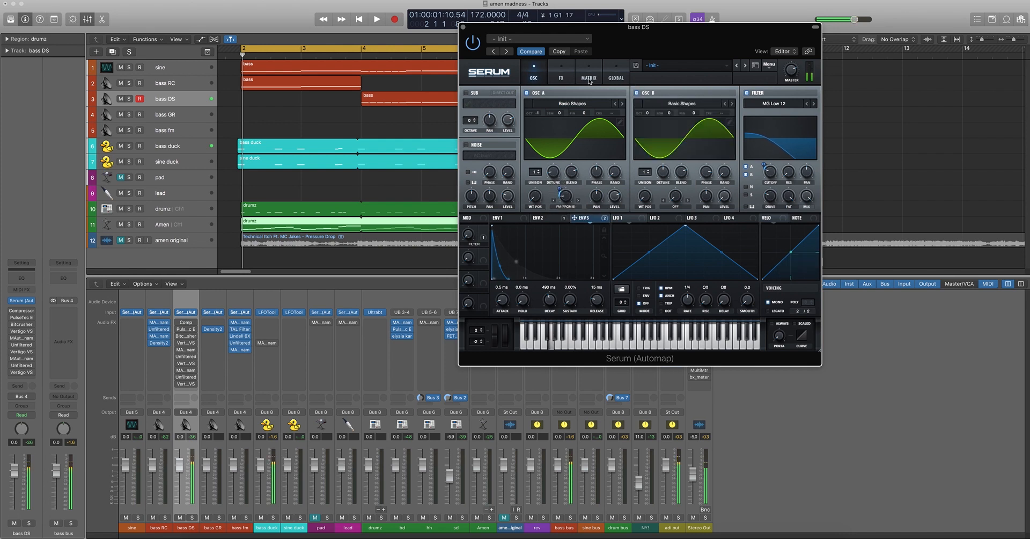
{"action": "left_click", "coordinate": [637, 94]}
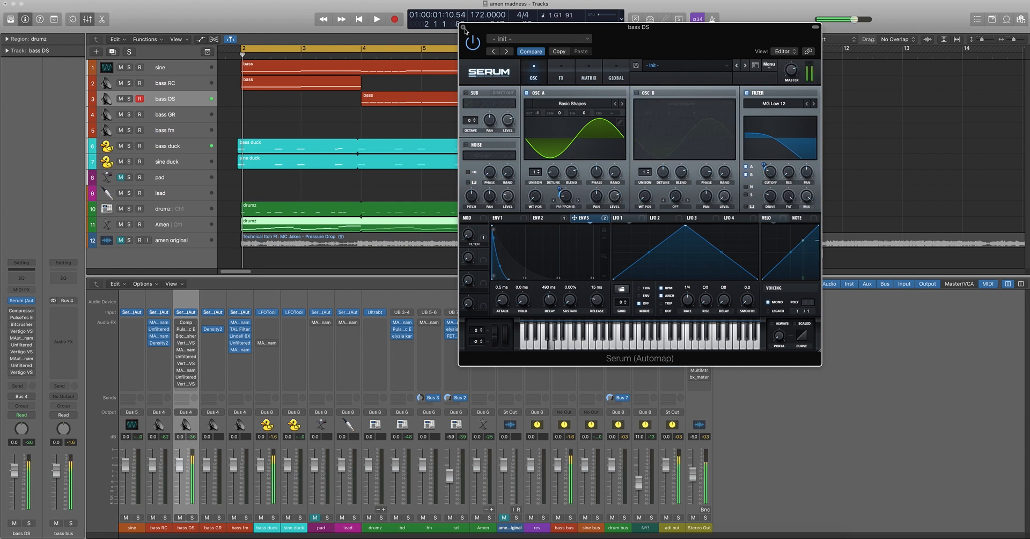
{"action": "left_click", "coordinate": [463, 28]}
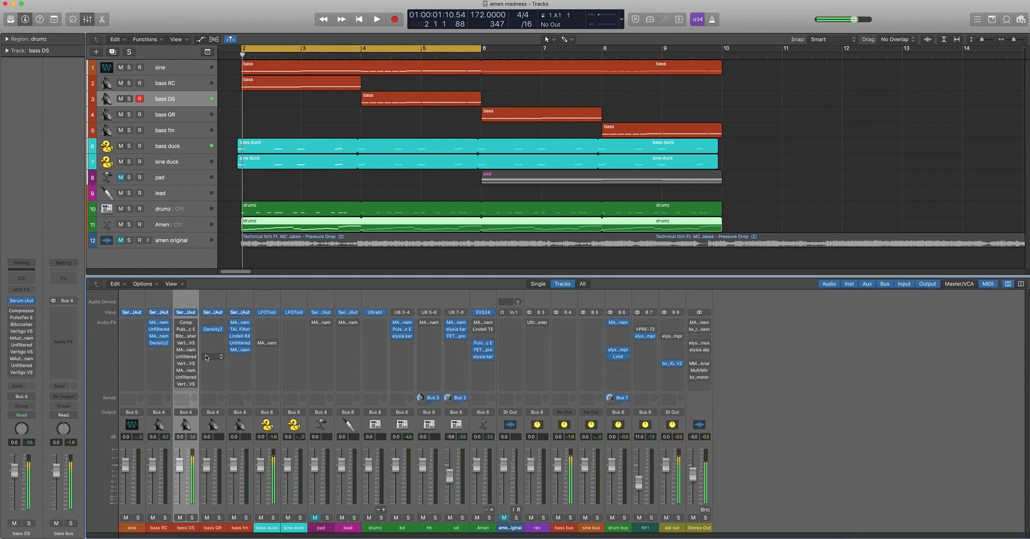
Re-enable the whole bass DS effects chain and move the cycle range to bars 4 to 6
{"action": "left_click_drag", "start_coordinate": [179, 322], "coordinate": [182, 396]}
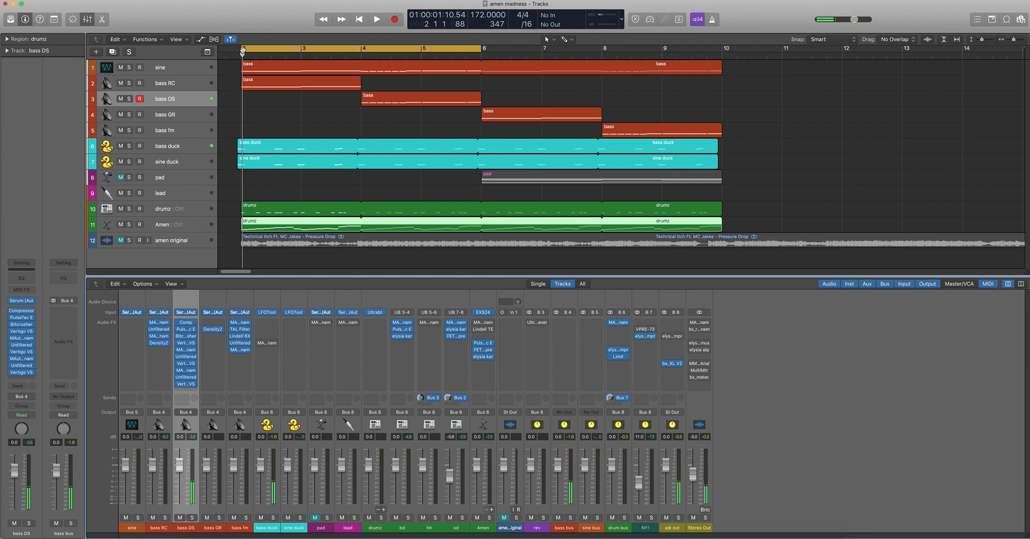
{"action": "left_click_drag", "start_coordinate": [247, 52], "coordinate": [363, 70]}
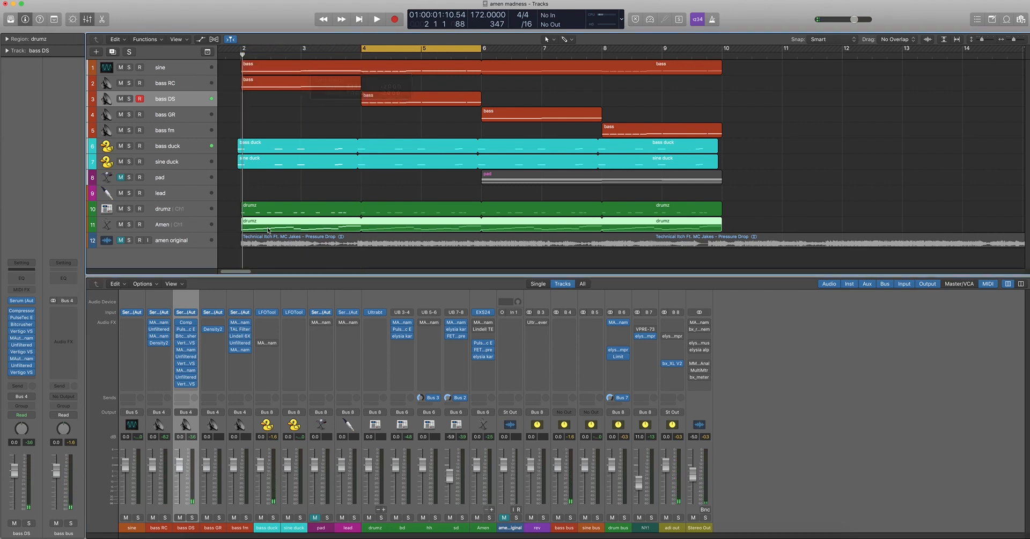
Play the cycled section with the bass DS effects bypassed and again with them enabled to compare
{"action": "left_click", "coordinate": [178, 322], "text": "alt"}
{"action": "key", "text": "space"}
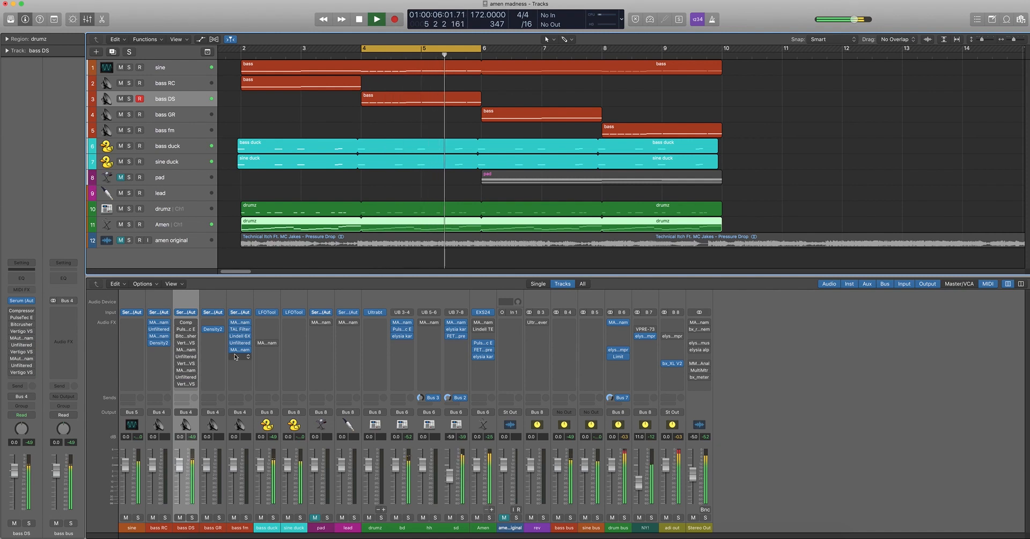
{"action": "key", "text": "space"}
{"action": "left_click_drag", "start_coordinate": [179, 322], "coordinate": [178, 384]}
{"action": "key", "text": "space"}
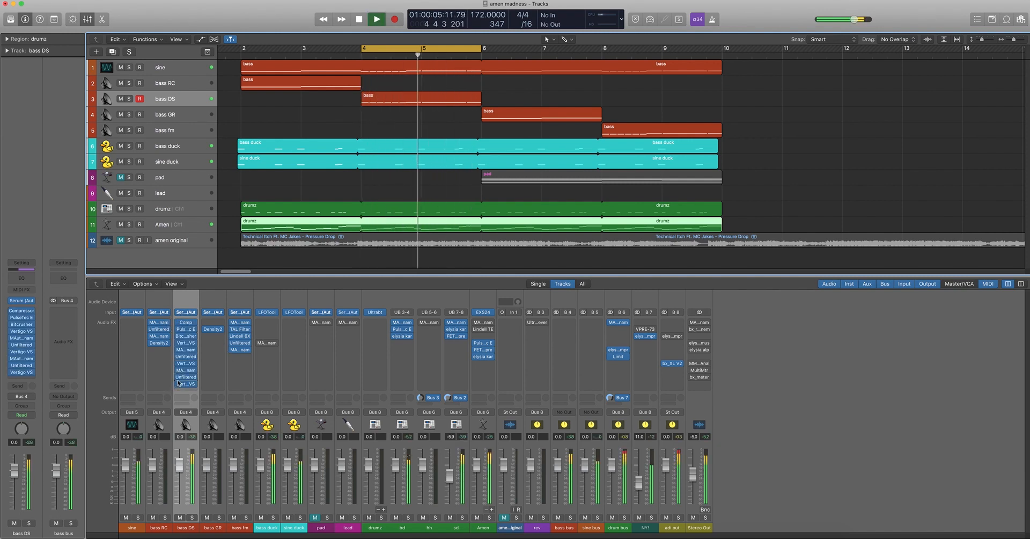
{"action": "key", "text": "space"}
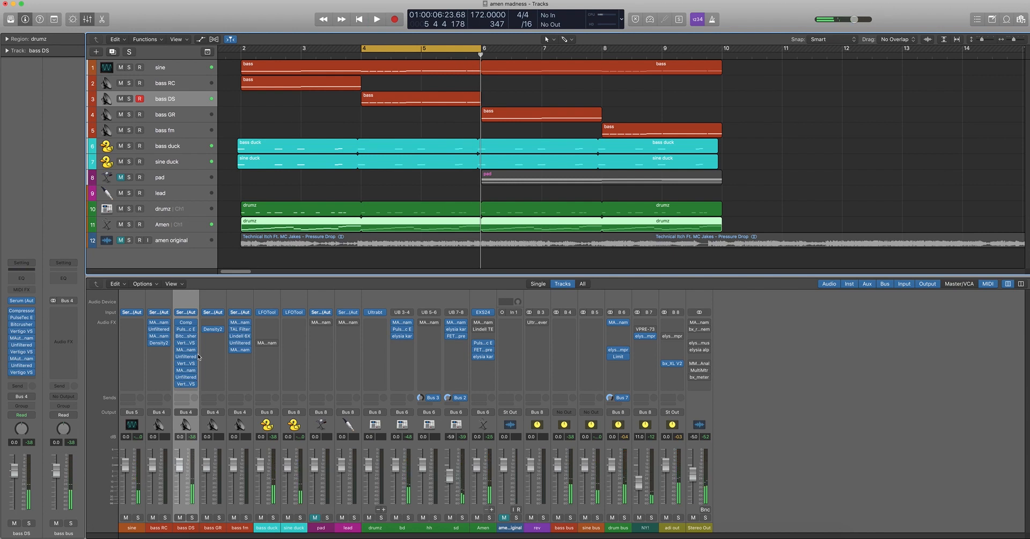
Switch the bass DS effects chain off, on and off again, leaving every insert bypassed
{"action": "left_click_drag", "start_coordinate": [178, 322], "coordinate": [180, 384]}
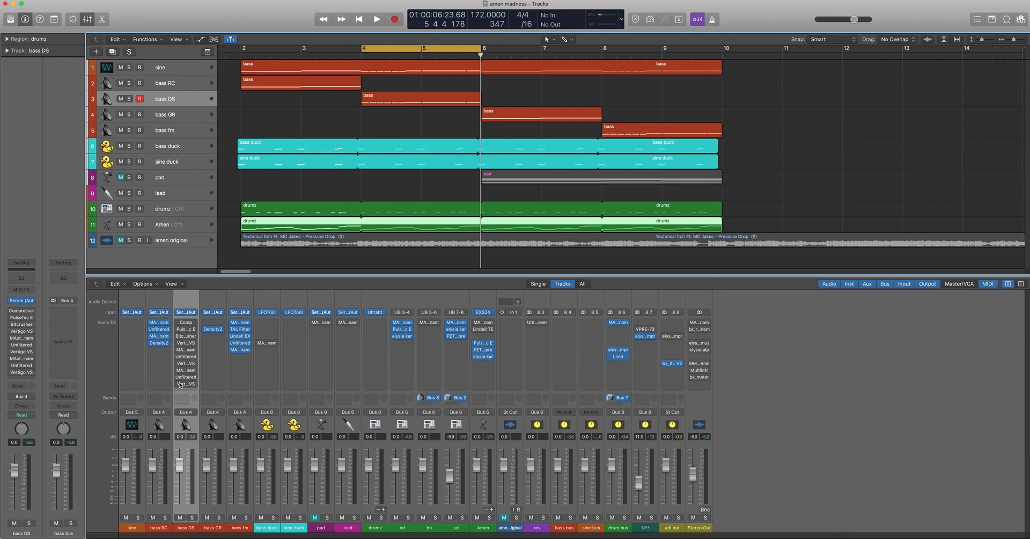
{"action": "left_click_drag", "start_coordinate": [179, 322], "coordinate": [180, 385]}
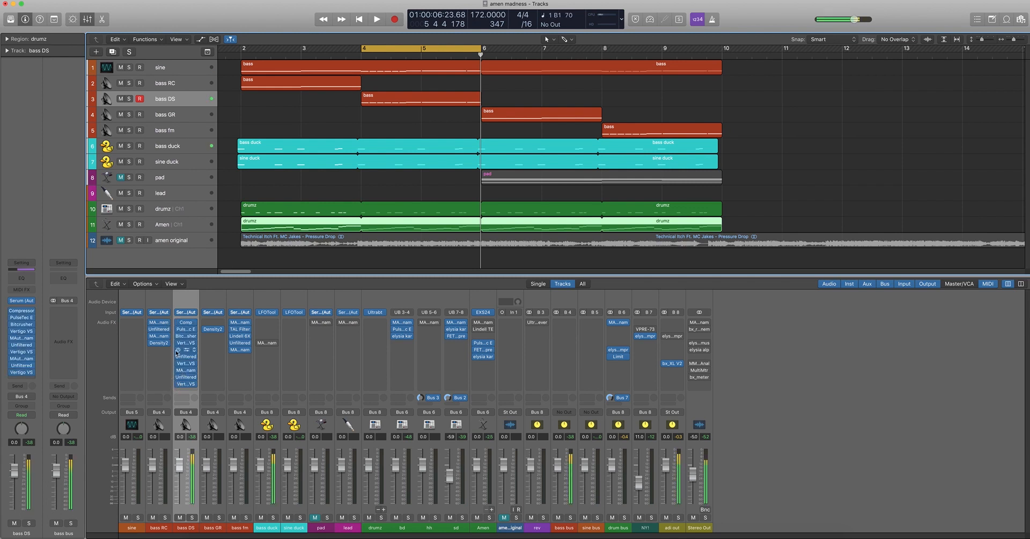
{"action": "left_click_drag", "start_coordinate": [179, 322], "coordinate": [179, 388]}
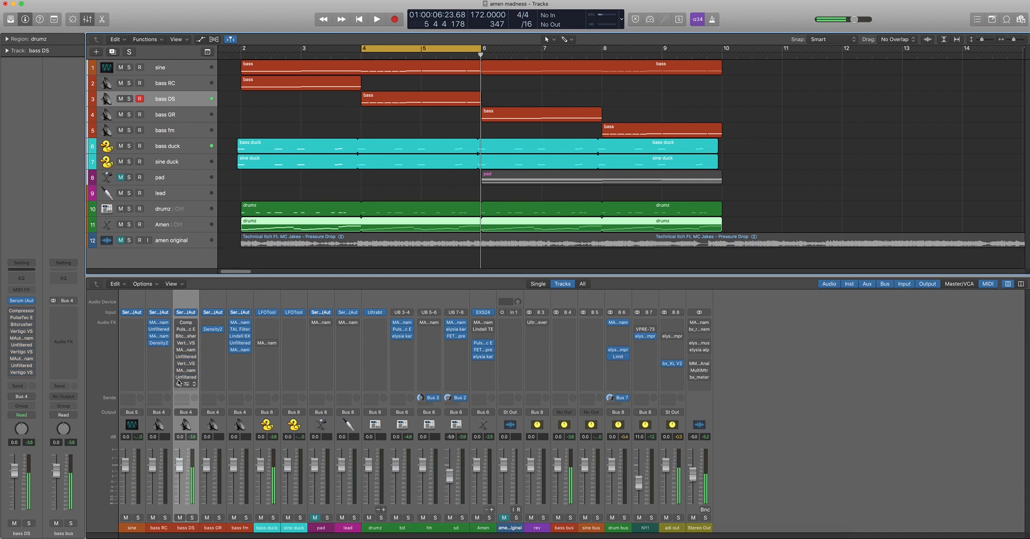
Open the Compressor on the bass DS channel, review its settings, and briefly enable it before bypassing it again
{"action": "left_click", "coordinate": [184, 322]}
{"action": "left_click_drag", "start_coordinate": [223, 44], "coordinate": [434, 109]}
{"action": "mouse_move", "coordinate": [404, 294]}
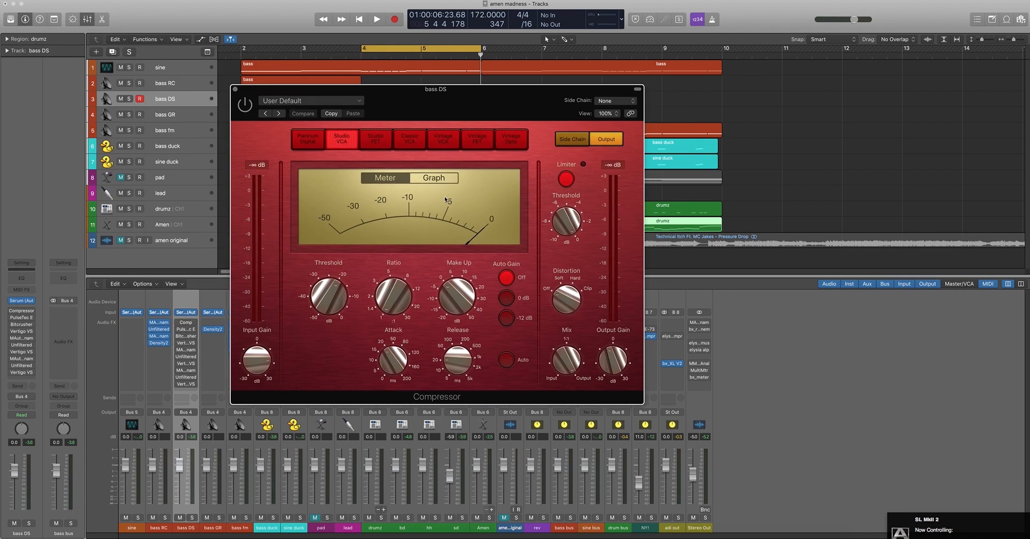
{"action": "mouse_move", "coordinate": [249, 363]}
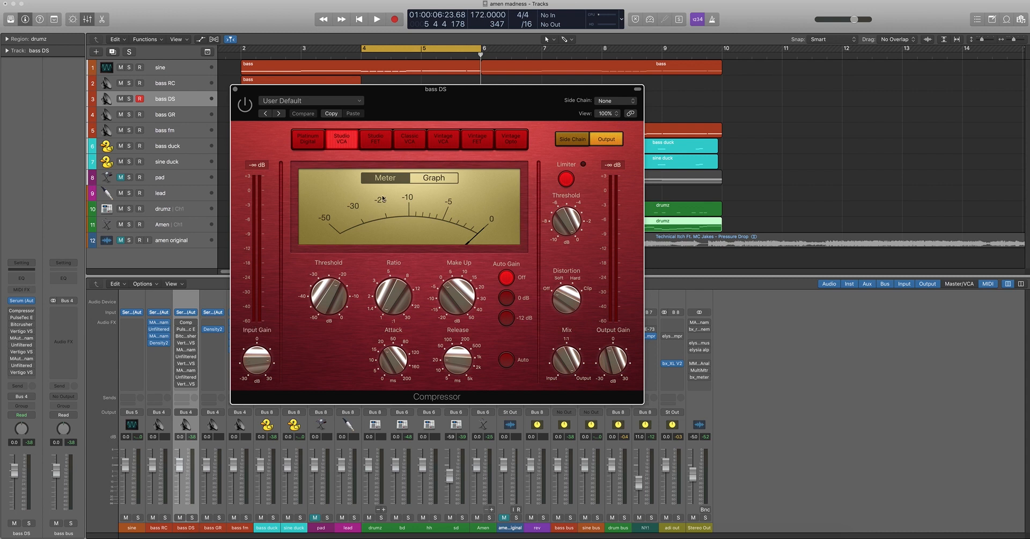
{"action": "mouse_move", "coordinate": [624, 356]}
{"action": "left_click", "coordinate": [245, 107]}
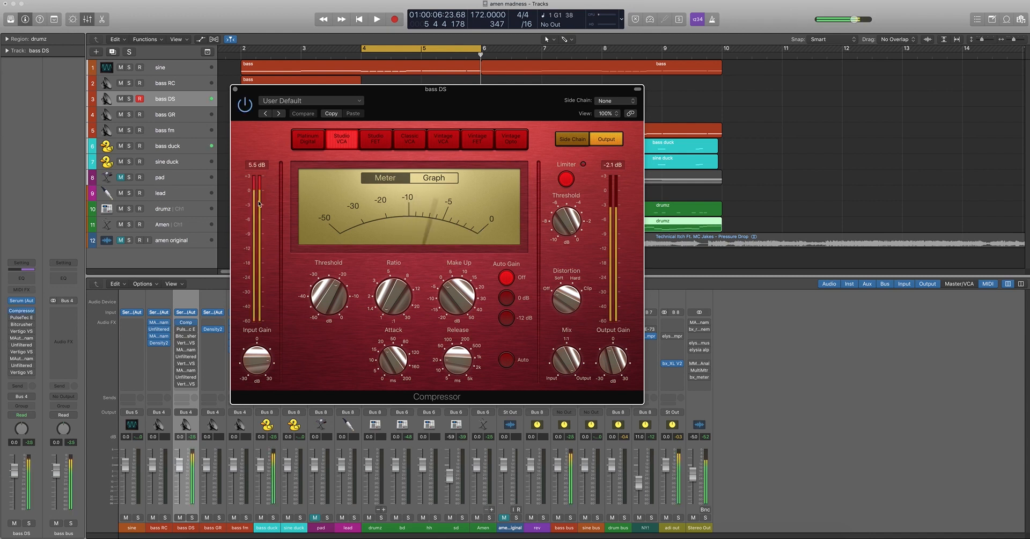
{"action": "left_click", "coordinate": [245, 108]}
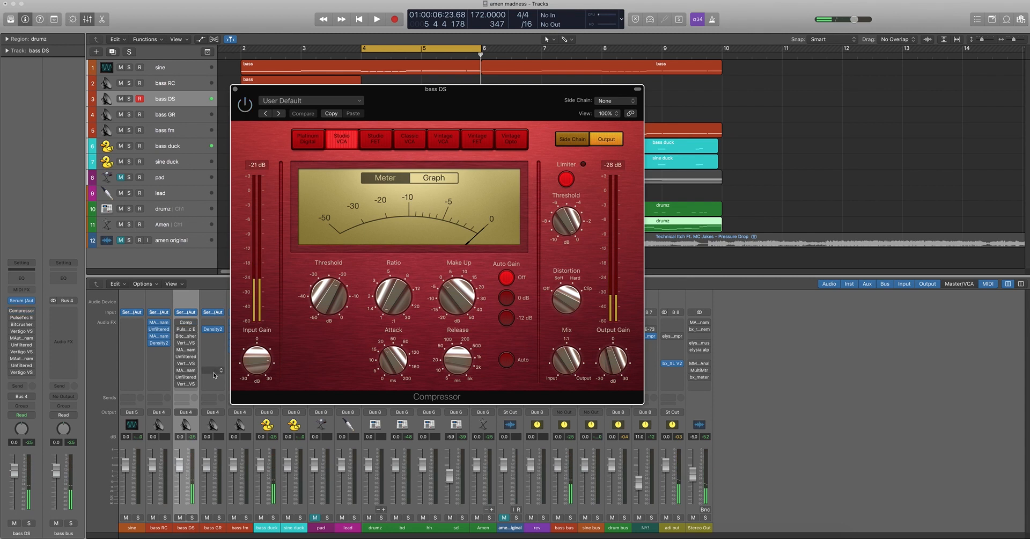
Insert a stereo AS-PreAmp after the last effect on the bass DS channel
{"action": "left_click", "coordinate": [192, 390]}
{"action": "mouse_move", "coordinate": [219, 423]}
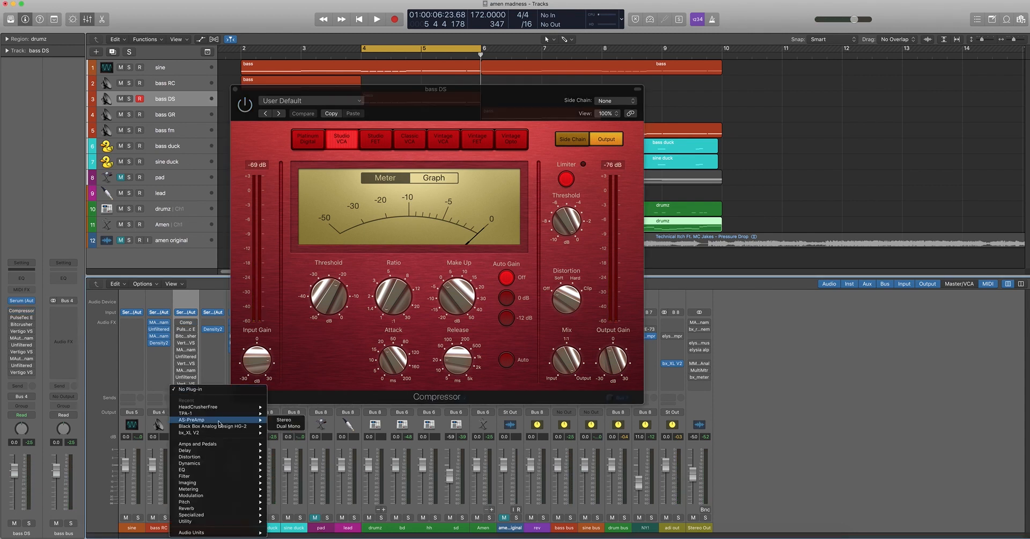
{"action": "left_click", "coordinate": [283, 420]}
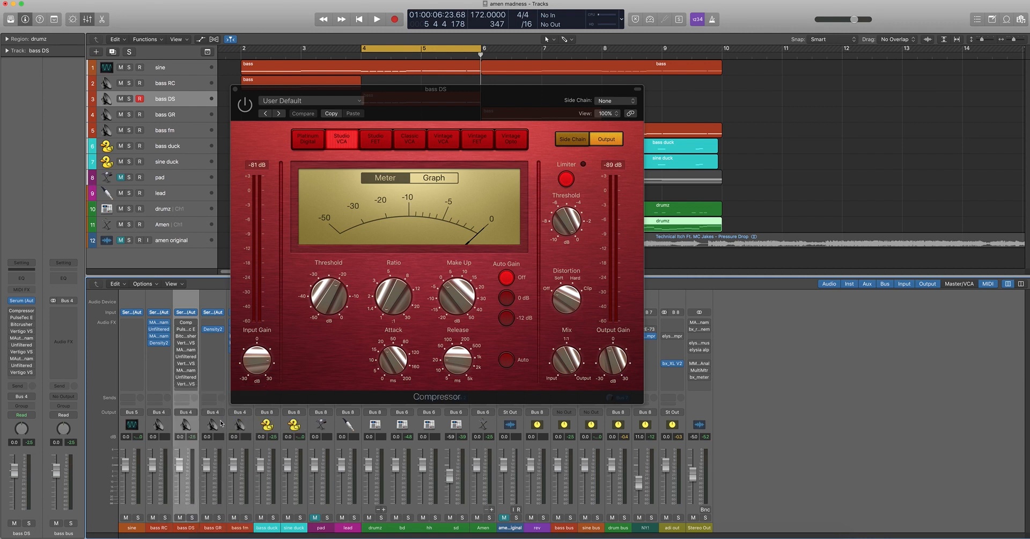
{"action": "left_click_drag", "start_coordinate": [265, 50], "coordinate": [498, 236]}
Raise the AS-PreAmp's input pad to about 14.6 dB, lower its output and adjust the tube drive
{"action": "left_click_drag", "start_coordinate": [333, 311], "coordinate": [342, 337]}
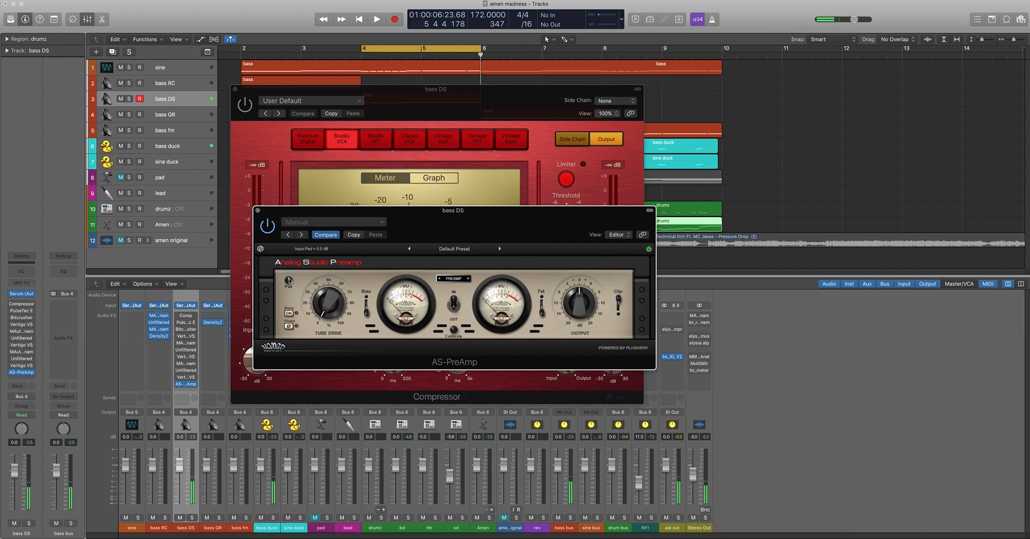
{"action": "left_click_drag", "start_coordinate": [288, 279], "coordinate": [294, 258]}
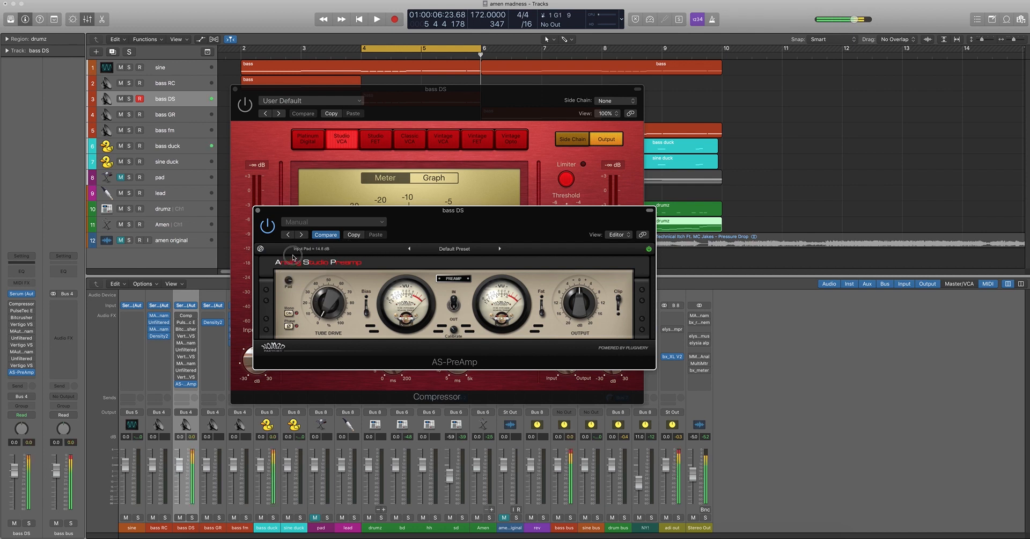
{"action": "left_click_drag", "start_coordinate": [578, 304], "coordinate": [570, 317]}
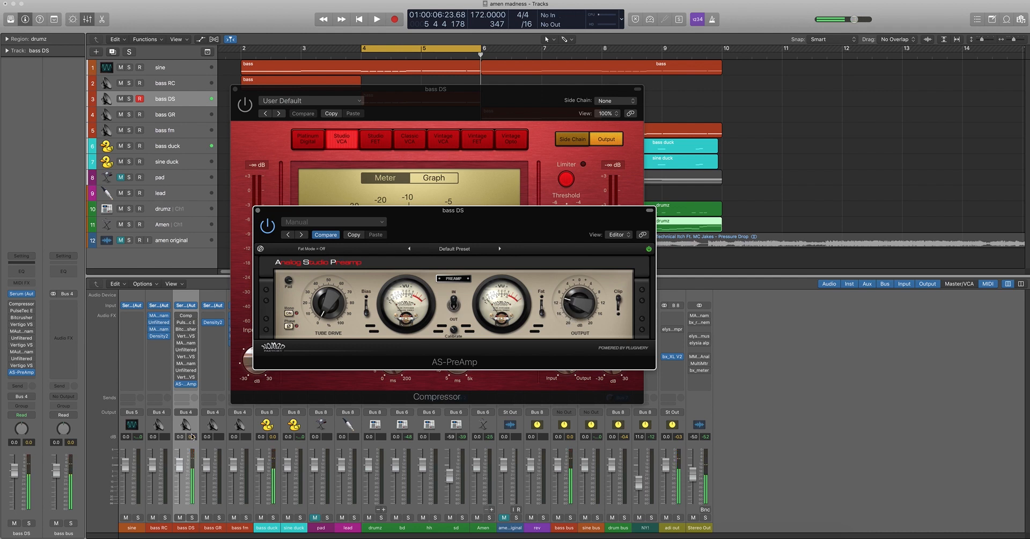
{"action": "left_click_drag", "start_coordinate": [579, 302], "coordinate": [578, 306]}
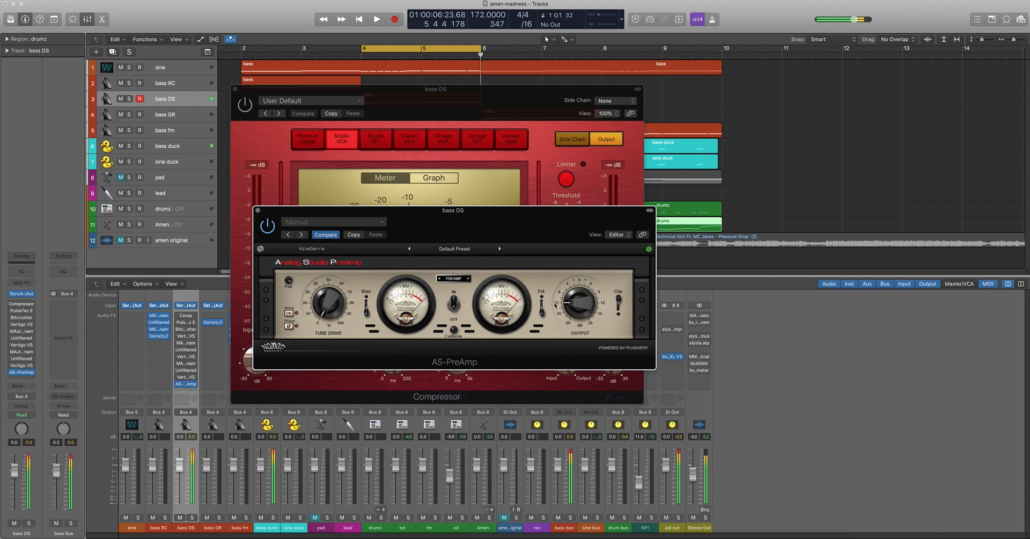
{"action": "left_click_drag", "start_coordinate": [328, 304], "coordinate": [329, 311]}
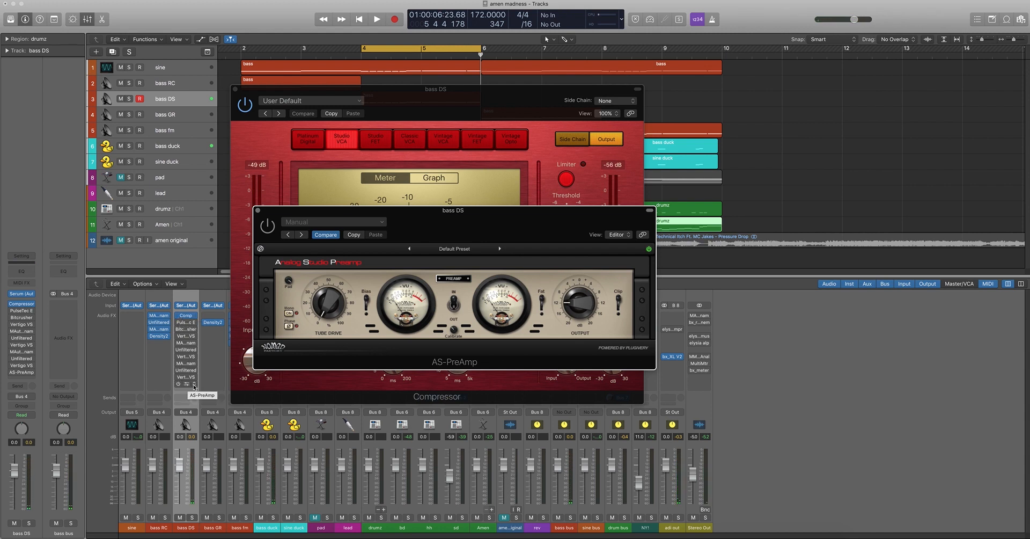
Replace the AS-PreAmp on bass DS with TAL Filter 2 and adjust the filter's output level
{"action": "left_click", "coordinate": [194, 384]}
{"action": "mouse_move", "coordinate": [215, 435]}
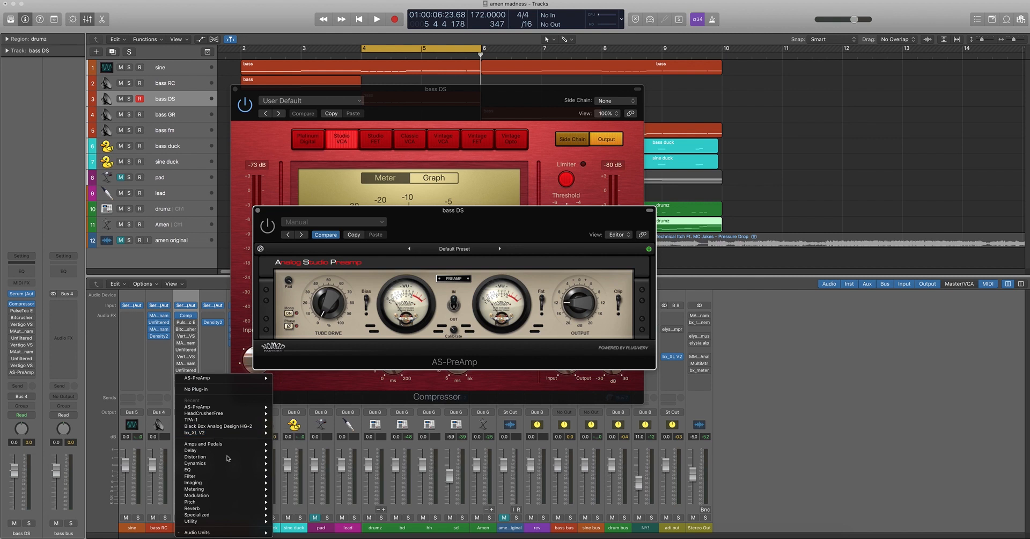
{"action": "mouse_move", "coordinate": [256, 532]}
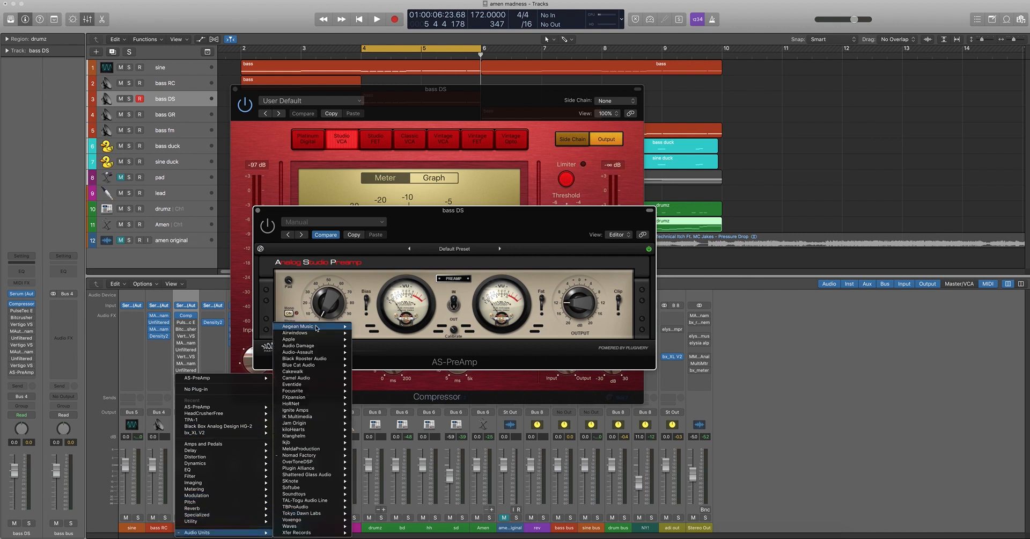
{"action": "mouse_move", "coordinate": [306, 495]}
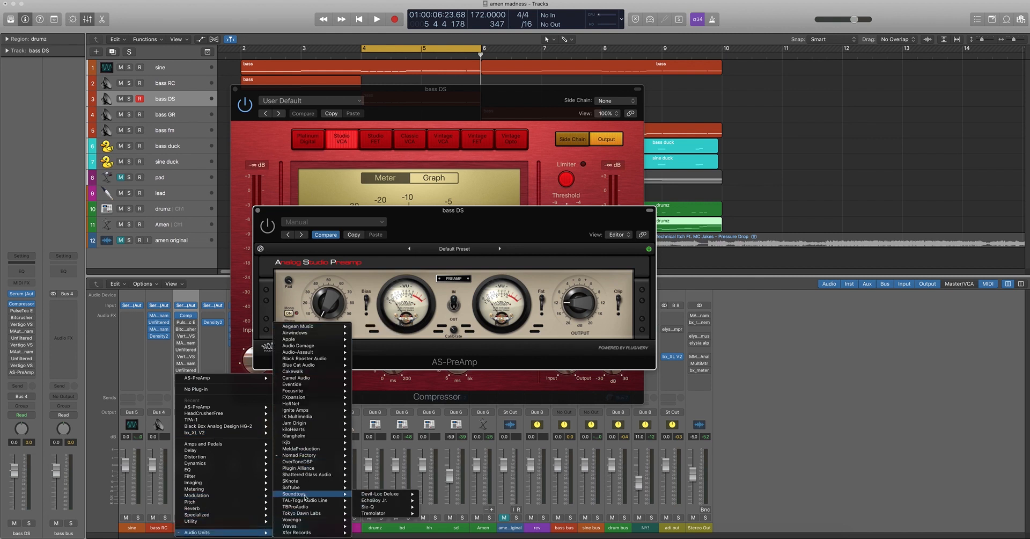
{"action": "mouse_move", "coordinate": [421, 501]}
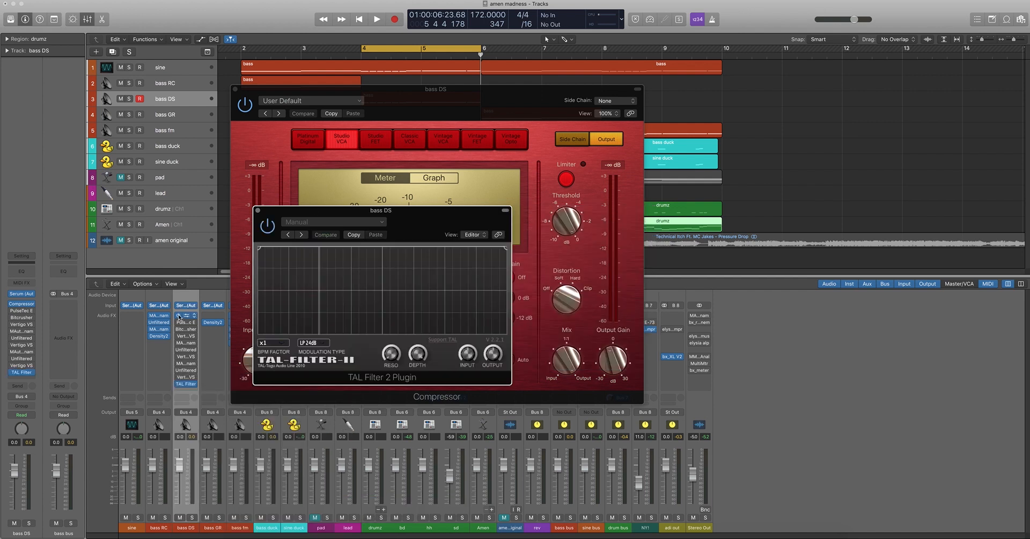
{"action": "left_click_drag", "start_coordinate": [494, 355], "coordinate": [473, 339]}
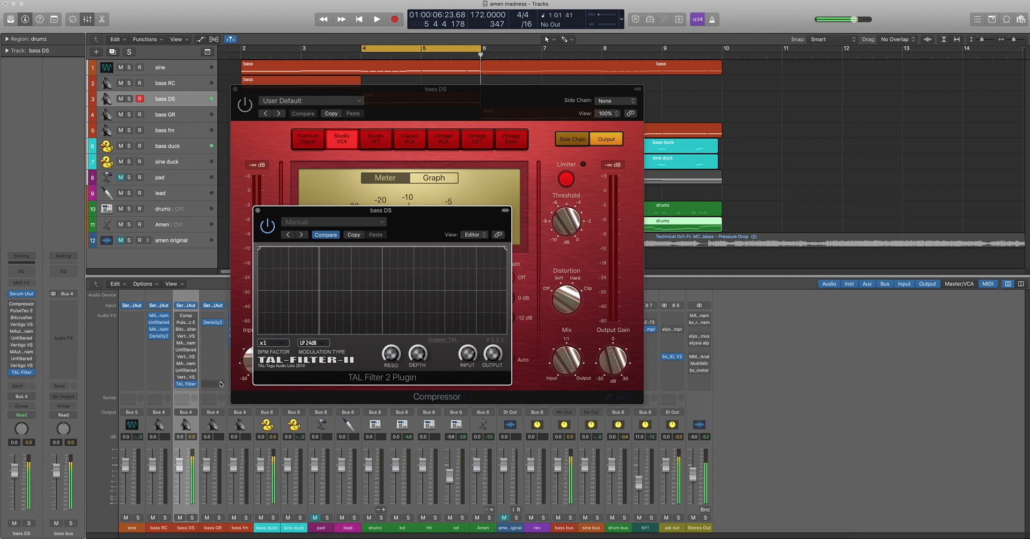
Enable the bass DS Compressor and remove TAL Filter 2 from the end of the chain
{"action": "left_click", "coordinate": [177, 315]}
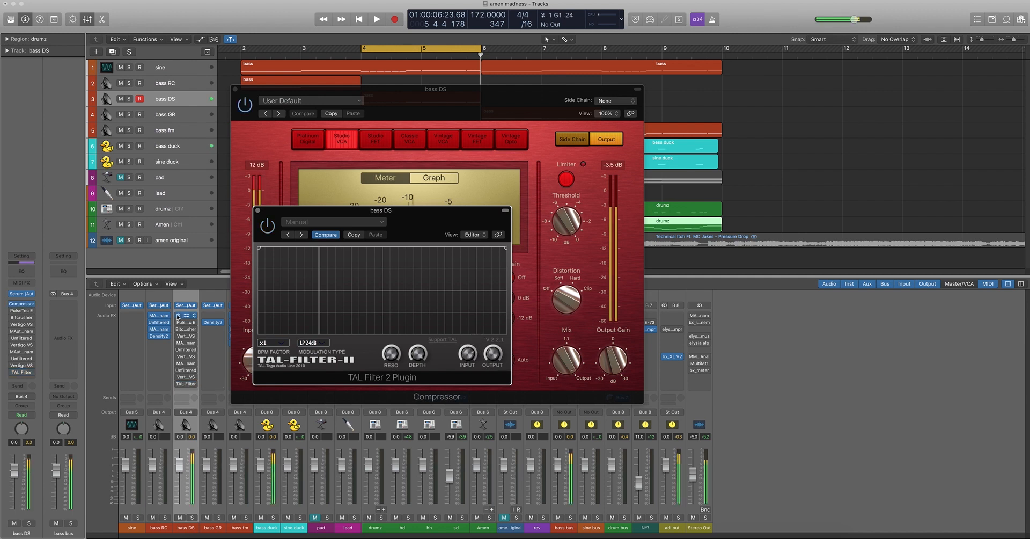
{"action": "left_click", "coordinate": [195, 384]}
{"action": "left_click", "coordinate": [200, 385]}
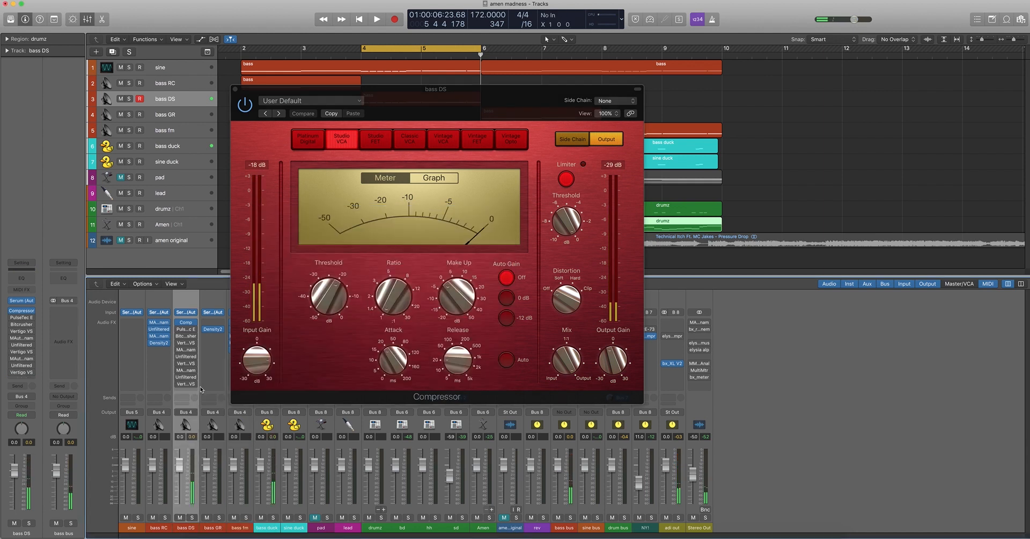
Enable the PulseTec EQs on bass DS, compare them bypassed, and adjust the mid-range peak and high-frequency selectors
{"action": "left_click", "coordinate": [185, 327]}
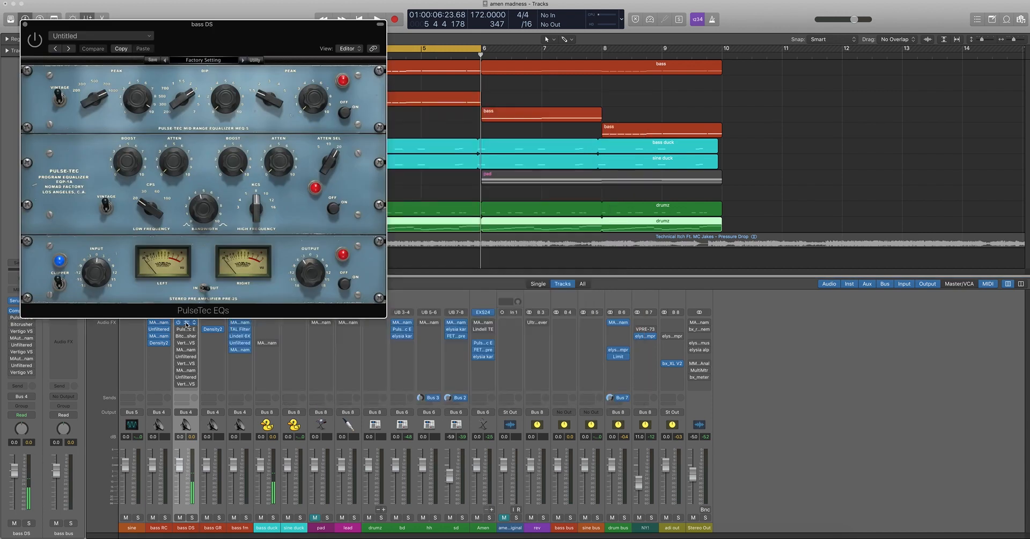
{"action": "left_click_drag", "start_coordinate": [249, 32], "coordinate": [538, 96]}
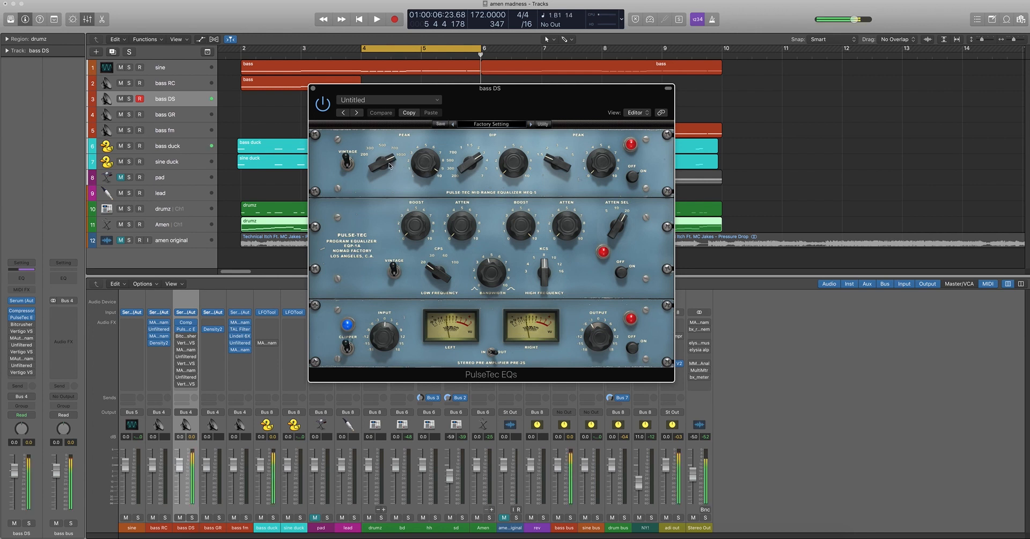
{"action": "left_click", "coordinate": [324, 102]}
{"action": "left_click", "coordinate": [325, 102]}
{"action": "left_click_drag", "start_coordinate": [385, 170], "coordinate": [383, 230]}
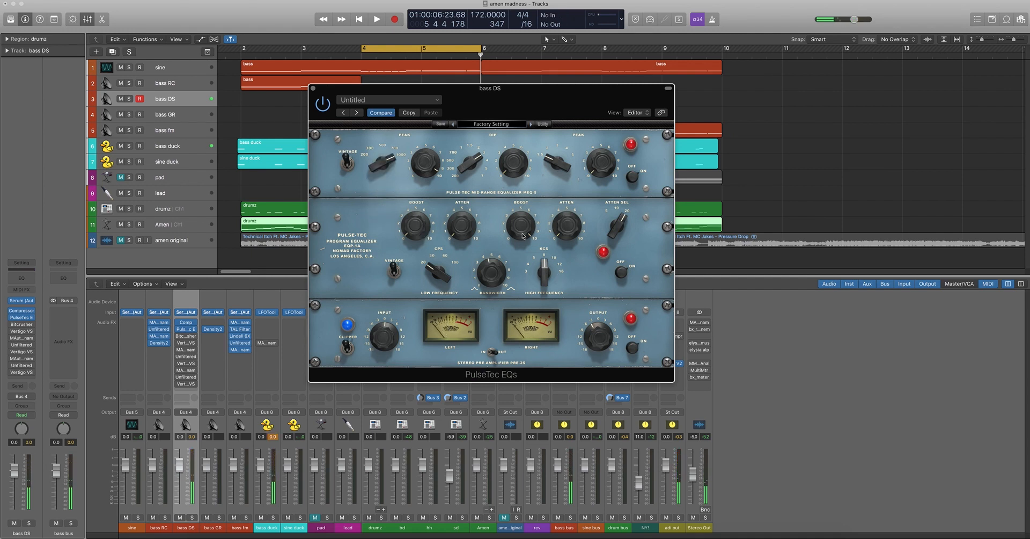
{"action": "mouse_move", "coordinate": [542, 267]}
{"action": "left_mouse_down"}
{"action": "mouse_move", "coordinate": [544, 247]}
{"action": "mouse_move", "coordinate": [539, 307]}
{"action": "mouse_move", "coordinate": [541, 271]}
{"action": "left_mouse_up"}
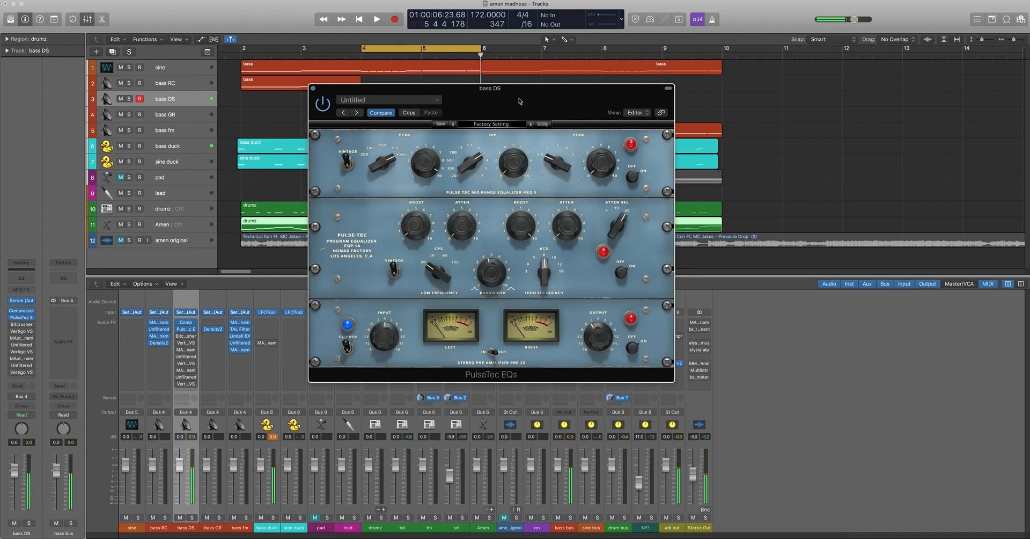
{"action": "left_click", "coordinate": [314, 89]}
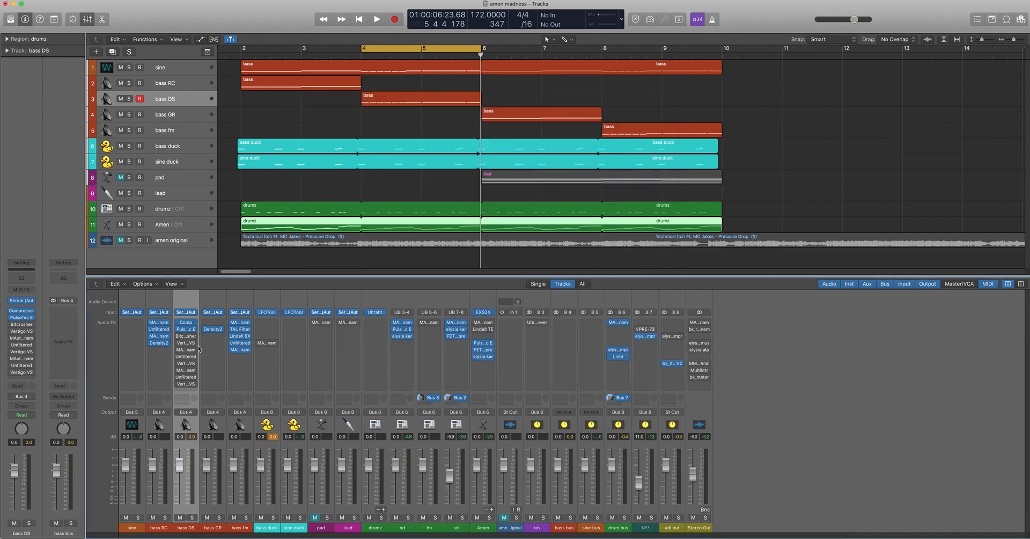
Enable the Bitcrusher on bass DS, lower its drive to 2.0 dB and compare the sound with it bypassed
{"action": "left_click", "coordinate": [184, 338]}
{"action": "left_click_drag", "start_coordinate": [228, 40], "coordinate": [539, 153]}
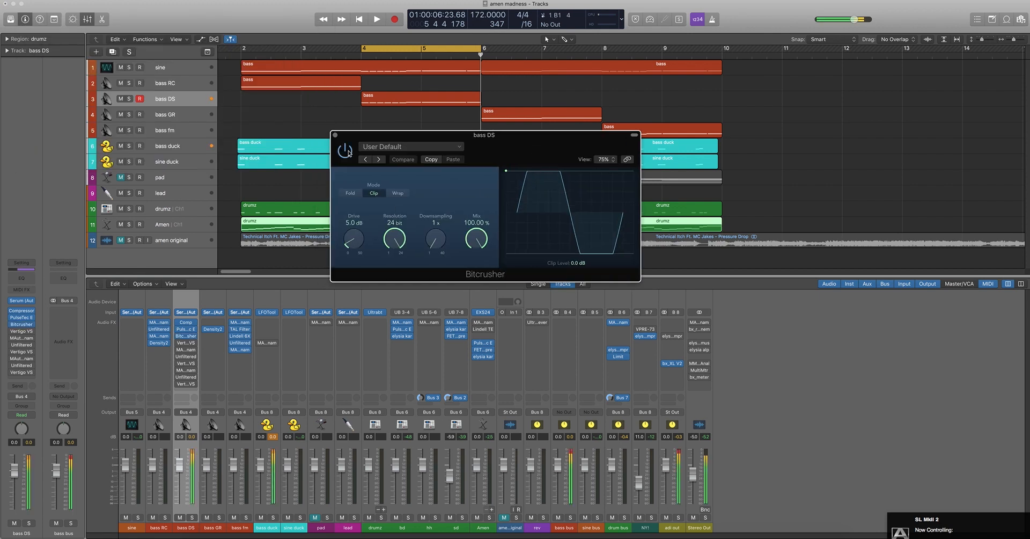
{"action": "left_click_drag", "start_coordinate": [361, 242], "coordinate": [363, 245]}
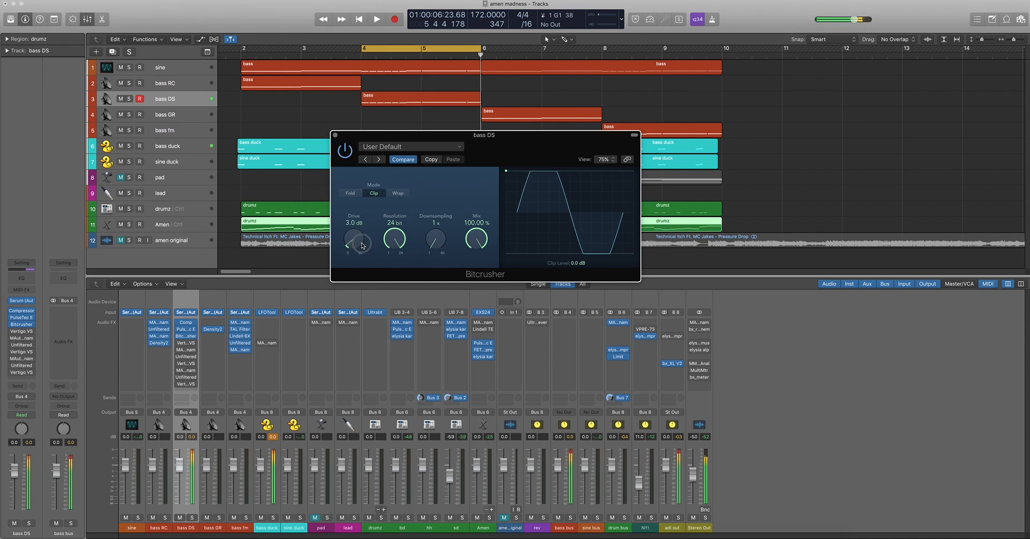
{"action": "left_click", "coordinate": [349, 155]}
{"action": "left_click", "coordinate": [349, 155]}
{"action": "left_click_drag", "start_coordinate": [358, 232], "coordinate": [358, 235]}
{"action": "left_click", "coordinate": [349, 151]}
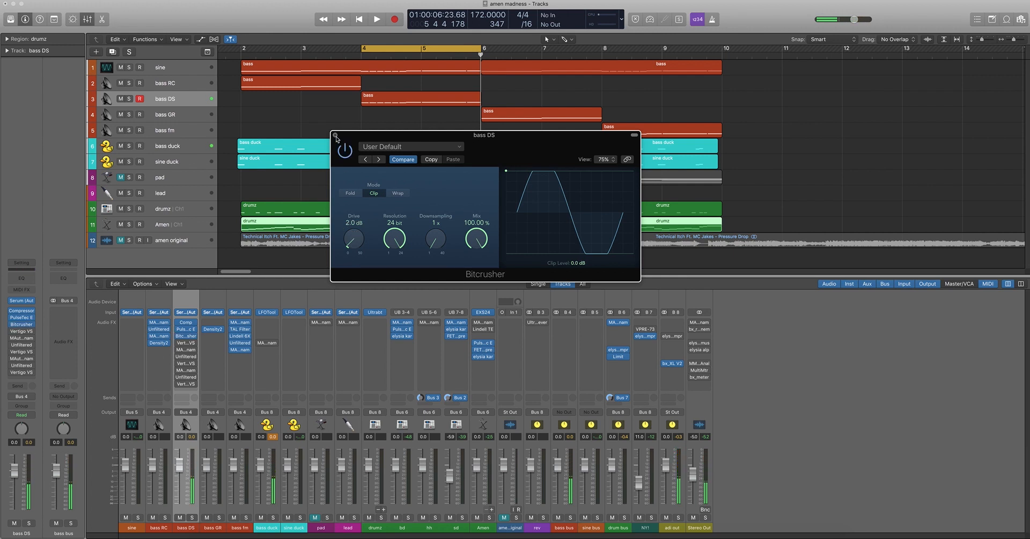
{"action": "left_click", "coordinate": [335, 135]}
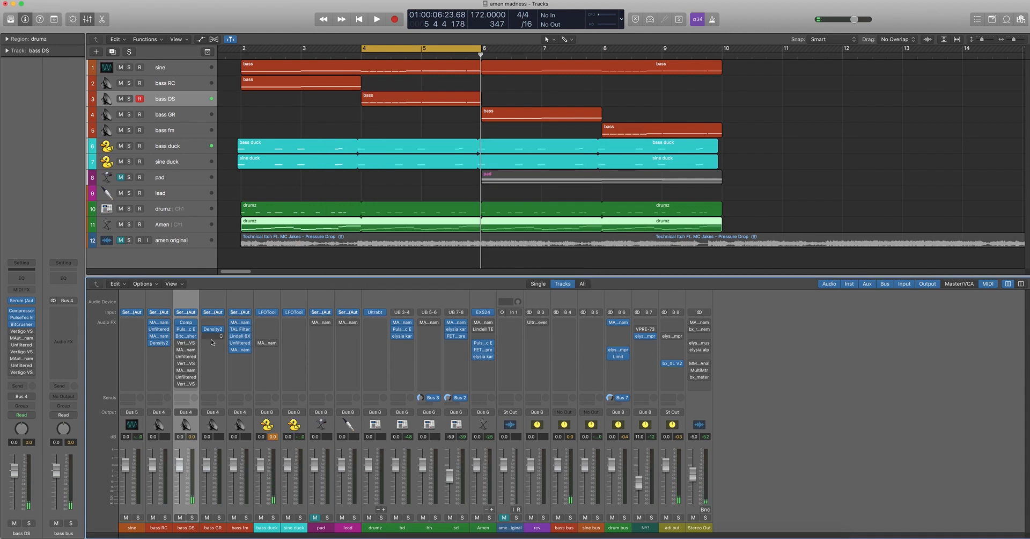
Enable the first Vertigo VSM-3 on bass DS, compare it bypassed, and adjust its 2nd Harmonic Fet Crusher
{"action": "left_click", "coordinate": [187, 343]}
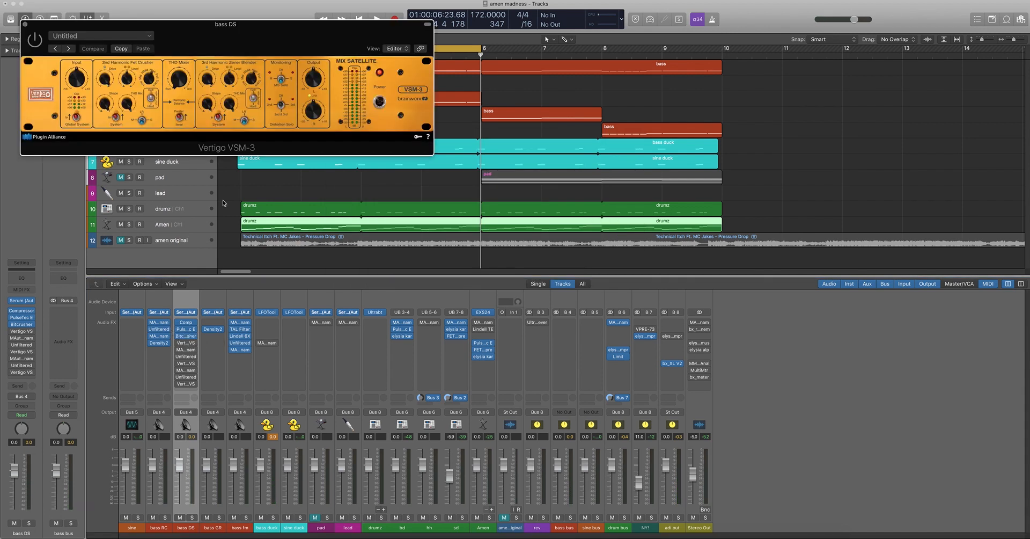
{"action": "left_click_drag", "start_coordinate": [301, 36], "coordinate": [434, 95]}
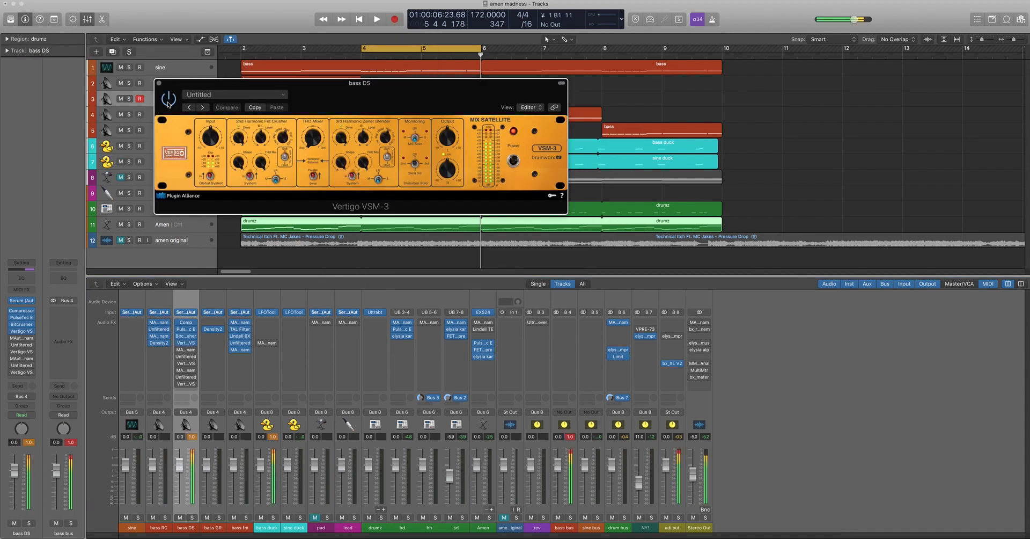
{"action": "left_click", "coordinate": [168, 101]}
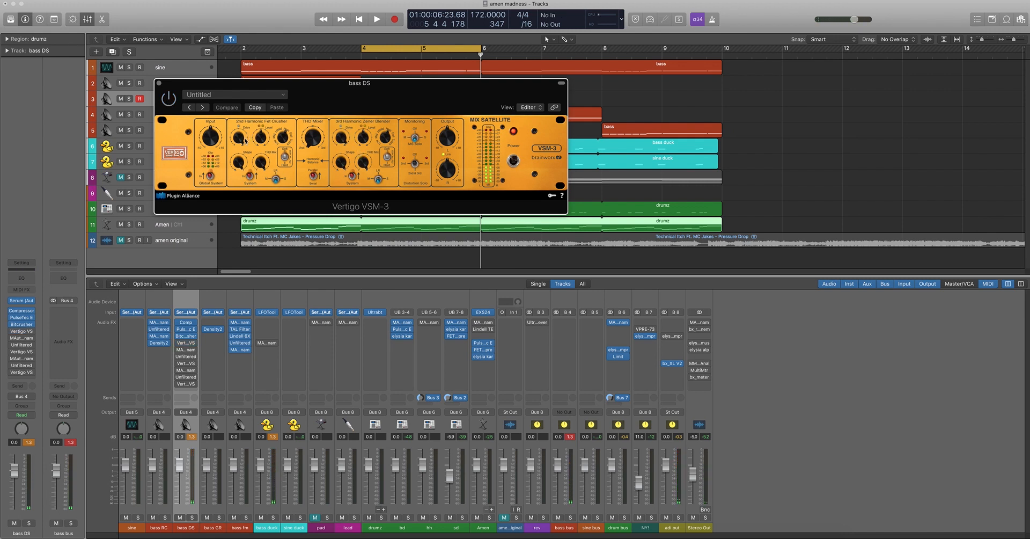
{"action": "left_click", "coordinate": [169, 102]}
{"action": "mouse_move", "coordinate": [282, 139]}
{"action": "left_mouse_down"}
{"action": "mouse_move", "coordinate": [282, 152]}
{"action": "mouse_move", "coordinate": [294, 95]}
{"action": "mouse_move", "coordinate": [290, 193]}
{"action": "mouse_move", "coordinate": [293, 151]}
{"action": "left_mouse_up"}
{"action": "left_click", "coordinate": [159, 83]}
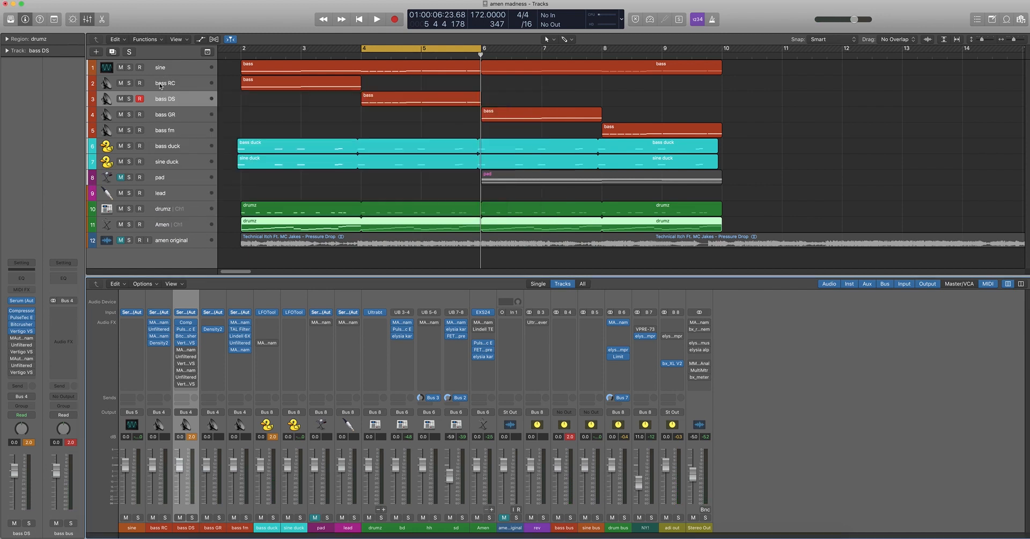
Show the first MAutoDynamicEq and Indent 2 pair on bass DS side by side and enable both effects
{"action": "left_click", "coordinate": [185, 351]}
{"action": "left_click", "coordinate": [185, 358]}
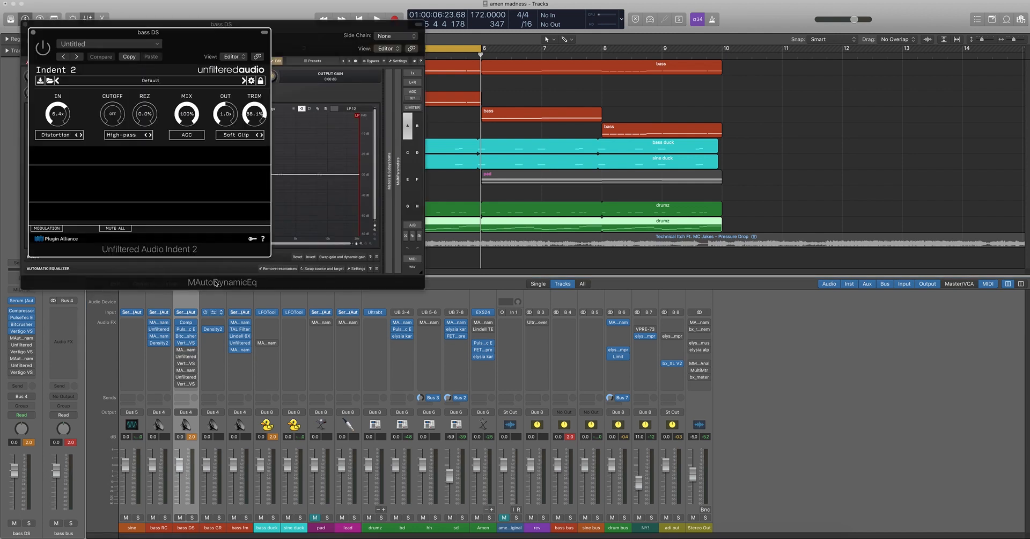
{"action": "left_click_drag", "start_coordinate": [236, 42], "coordinate": [657, 42]}
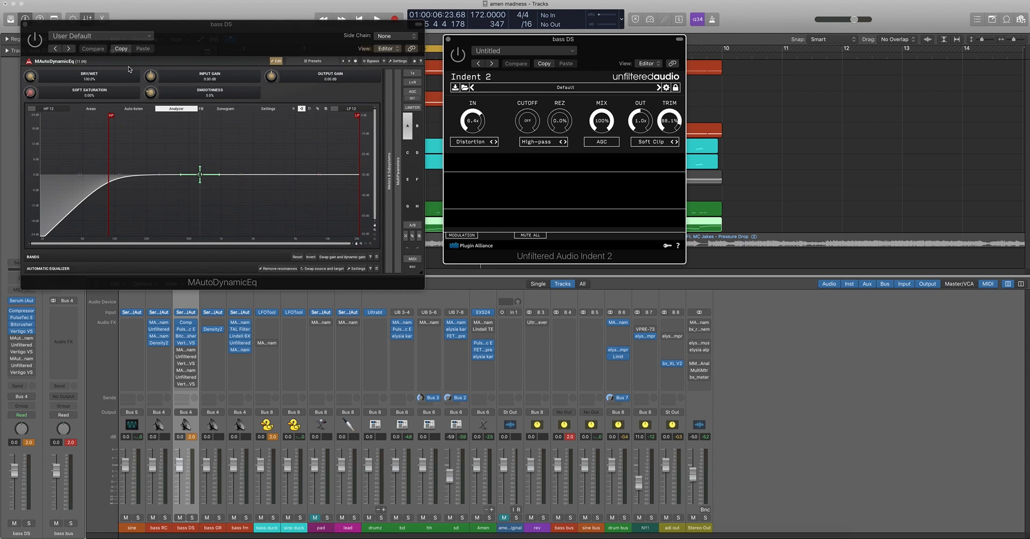
{"action": "left_click", "coordinate": [39, 45]}
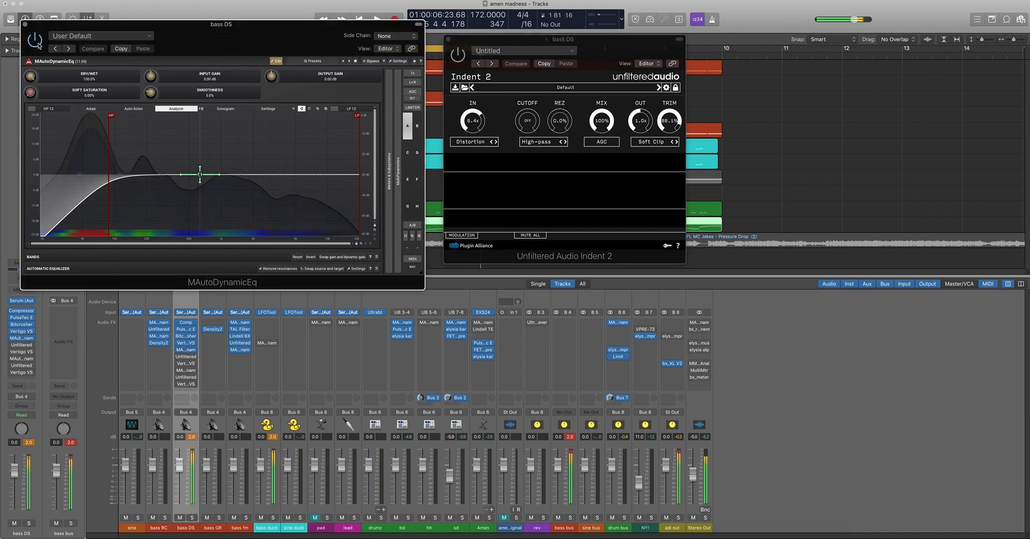
{"action": "left_click", "coordinate": [455, 58]}
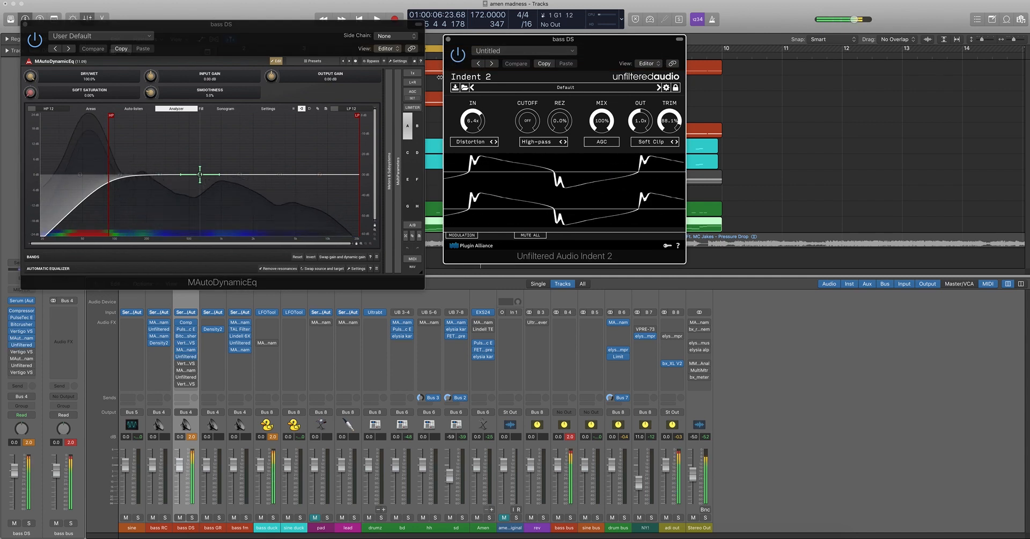
{"action": "left_click", "coordinate": [37, 45]}
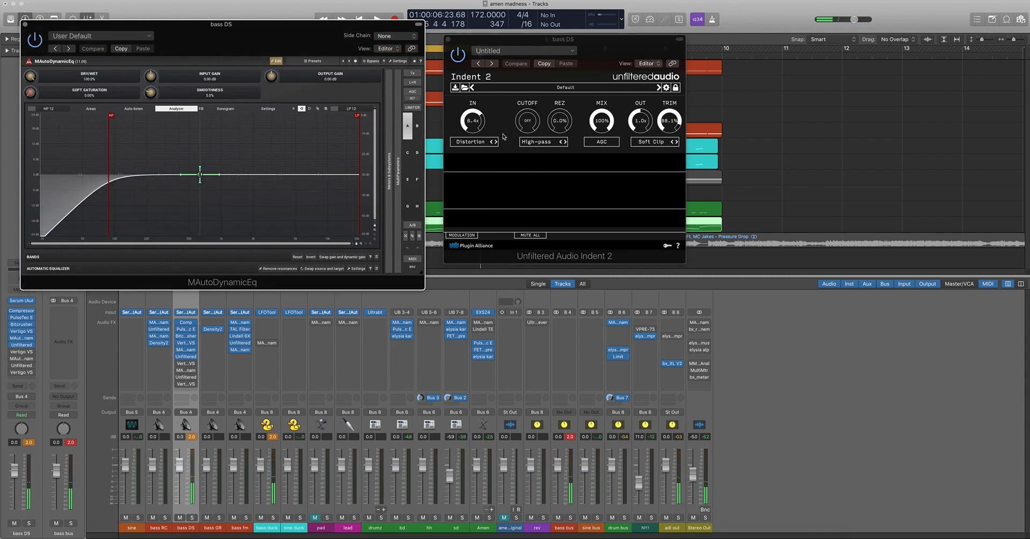
Set the first Indent 2's input to 8.4x and its trim to 58.2%, and close both effect windows
{"action": "left_click_drag", "start_coordinate": [465, 127], "coordinate": [484, 118]}
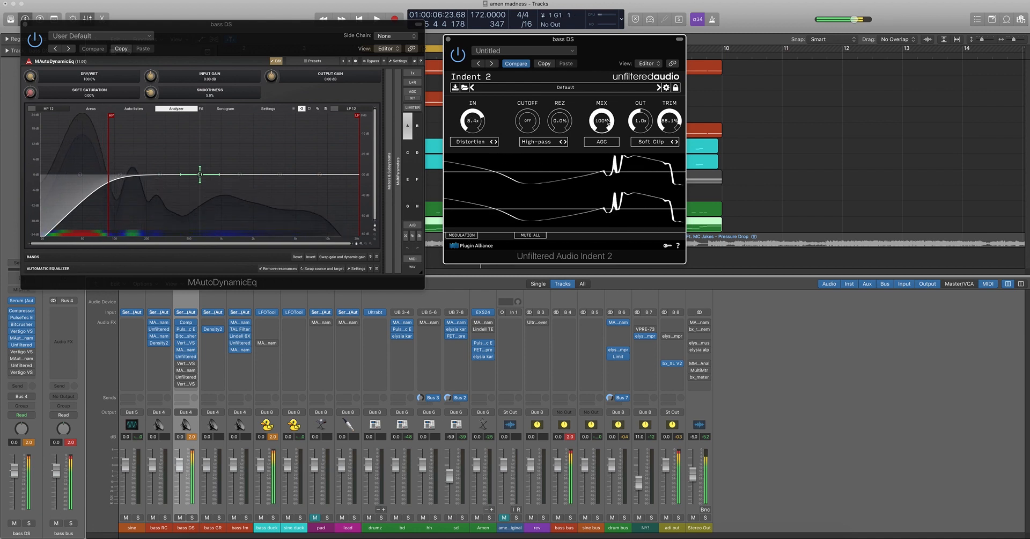
{"action": "left_click_drag", "start_coordinate": [669, 121], "coordinate": [667, 151]}
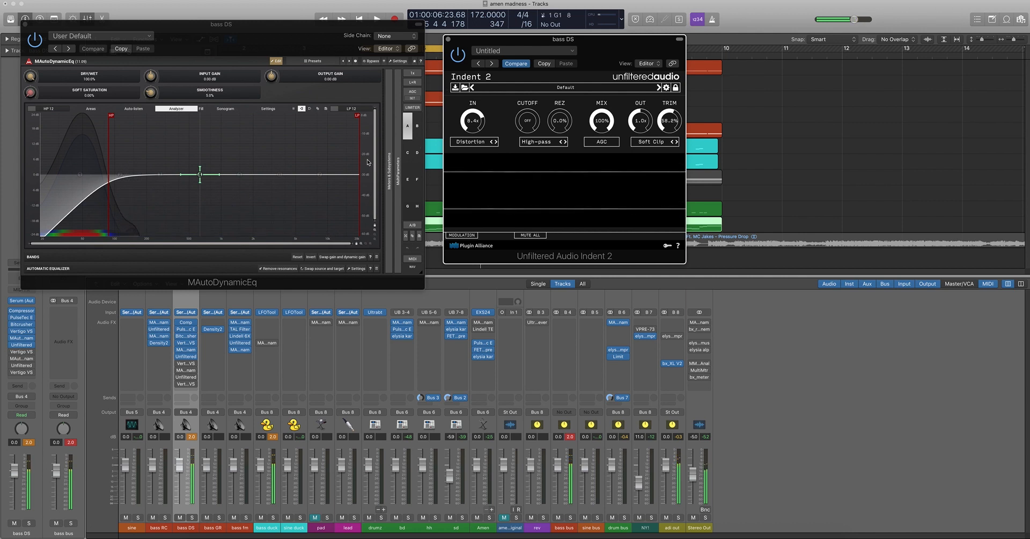
{"action": "left_click", "coordinate": [186, 357]}
{"action": "left_click", "coordinate": [187, 350]}
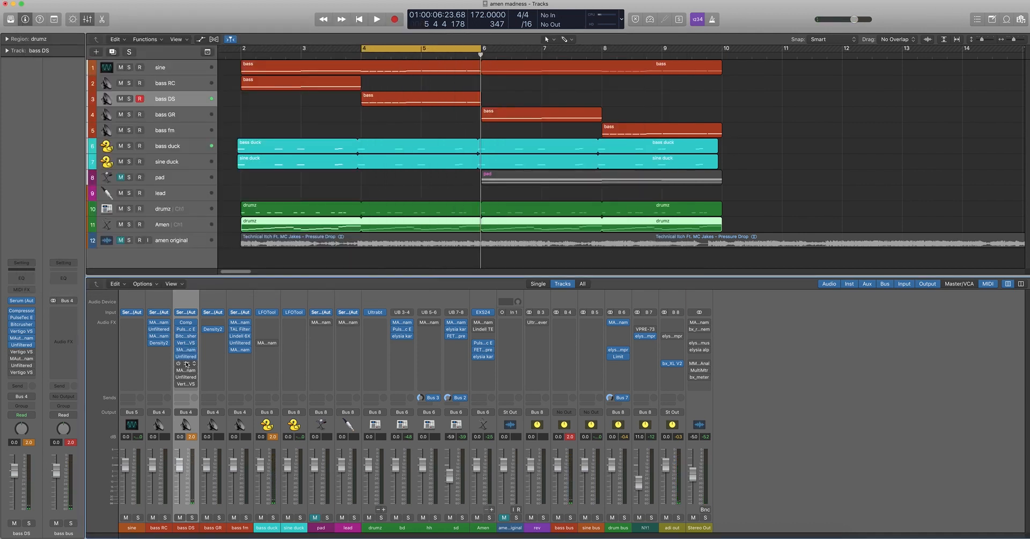
Enable the second Vertigo VSM-3 on bass DS and adjust its 2nd Harmonic Fet Crusher
{"action": "left_click", "coordinate": [186, 364]}
{"action": "left_click_drag", "start_coordinate": [283, 47], "coordinate": [576, 141]}
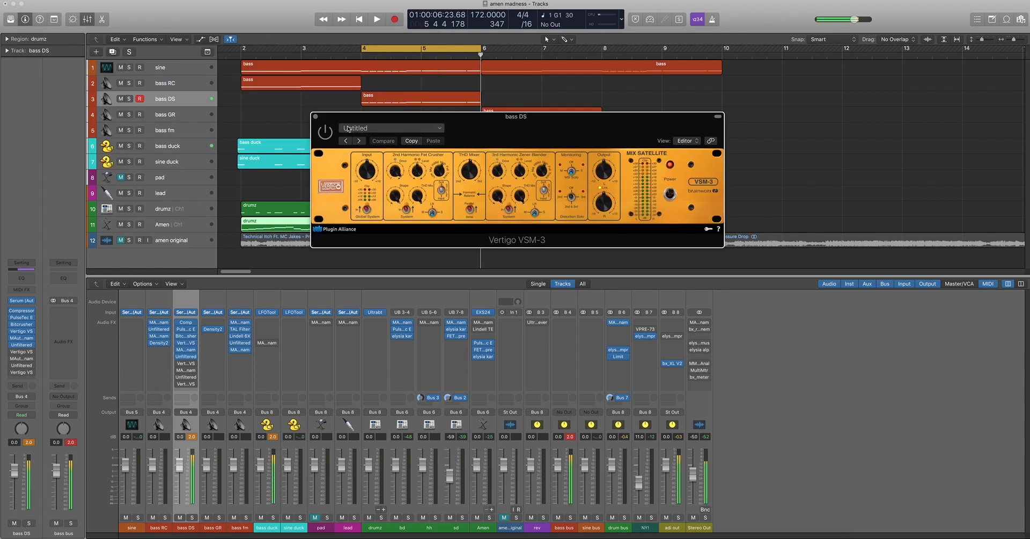
{"action": "left_click", "coordinate": [327, 137]}
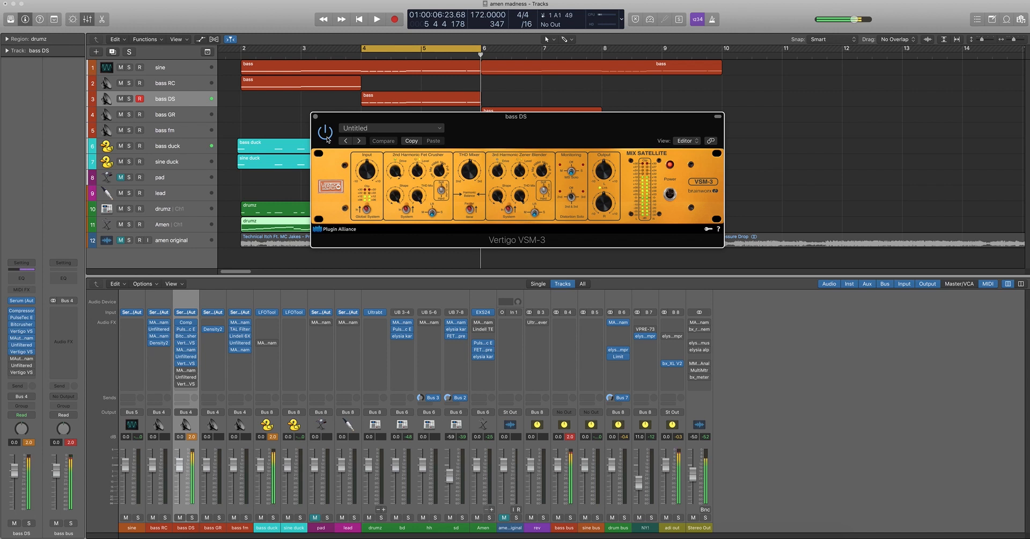
{"action": "left_click", "coordinate": [442, 200]}
{"action": "left_click_drag", "start_coordinate": [442, 167], "coordinate": [442, 175]}
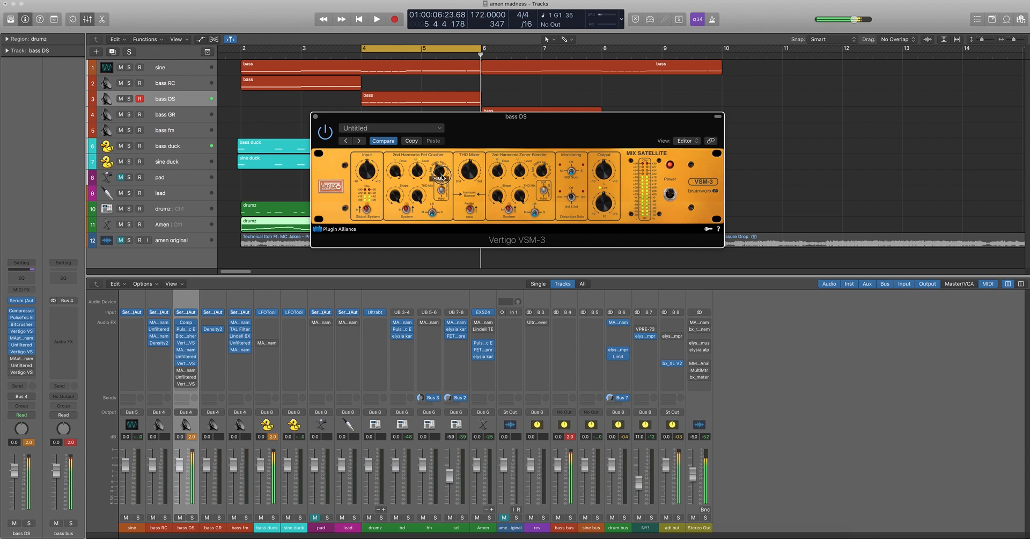
{"action": "left_click_drag", "start_coordinate": [442, 176], "coordinate": [442, 174]}
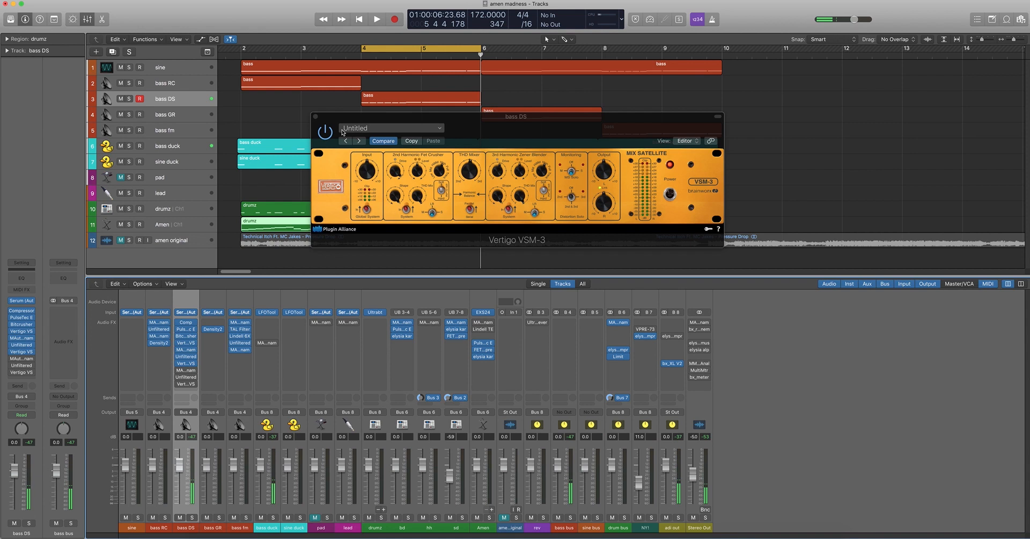
{"action": "left_click", "coordinate": [315, 116]}
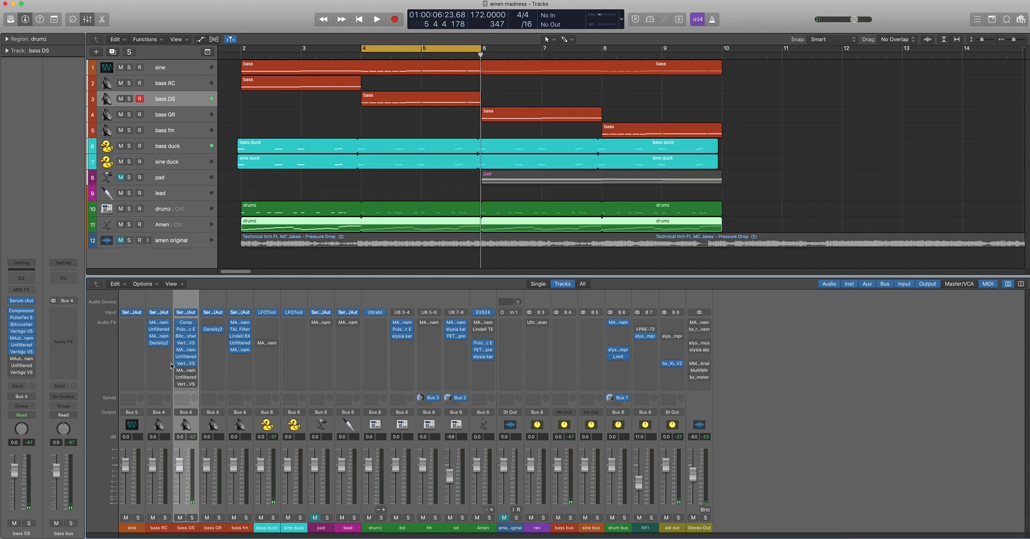
Show the second MAutoDynamicEq and Indent 2 pair on bass DS side by side and enable both effects
{"action": "left_click", "coordinate": [187, 370]}
{"action": "left_click", "coordinate": [193, 391]}
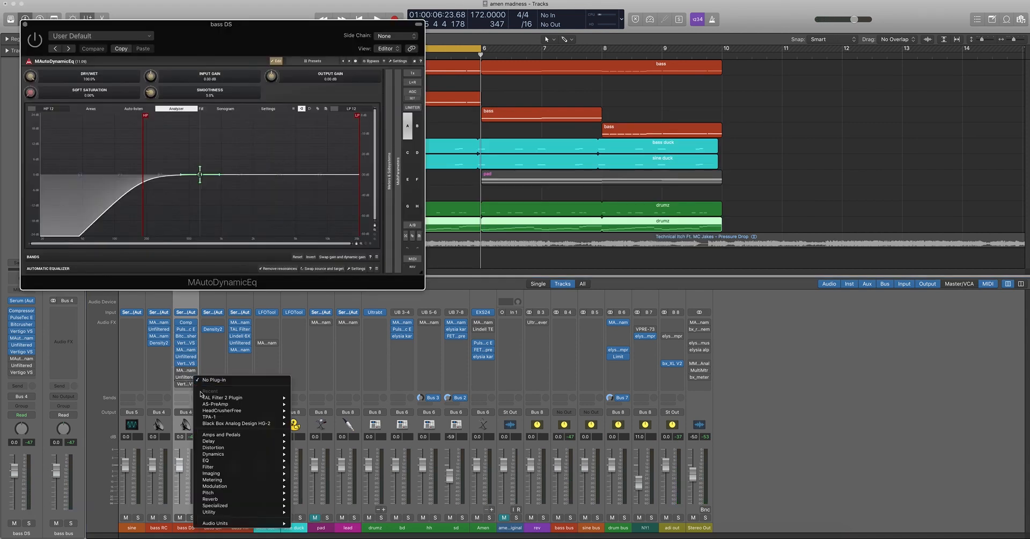
{"action": "left_click", "coordinate": [288, 304]}
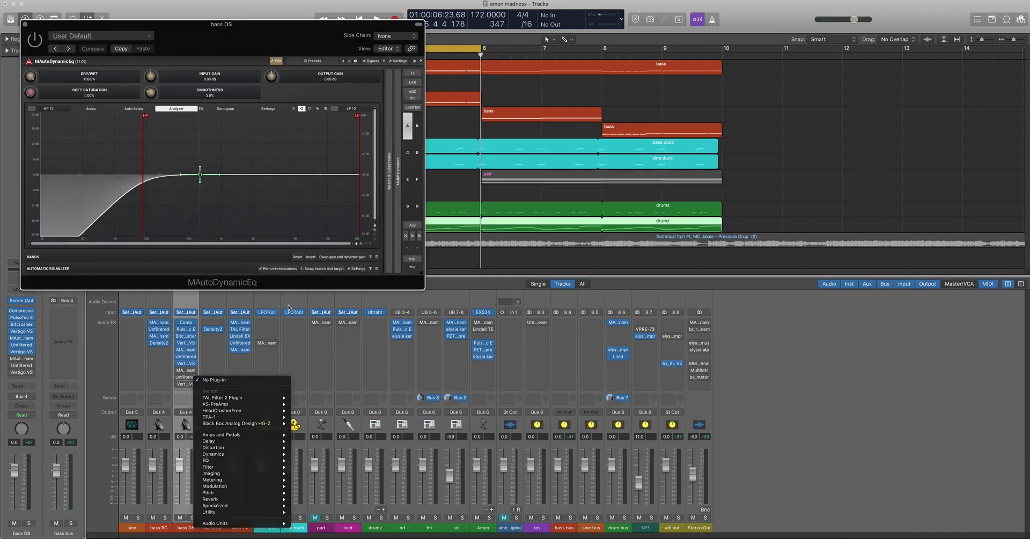
{"action": "left_click", "coordinate": [185, 376]}
{"action": "left_click_drag", "start_coordinate": [193, 43], "coordinate": [584, 85]}
{"action": "left_click", "coordinate": [424, 45]}
{"action": "left_click", "coordinate": [446, 91]}
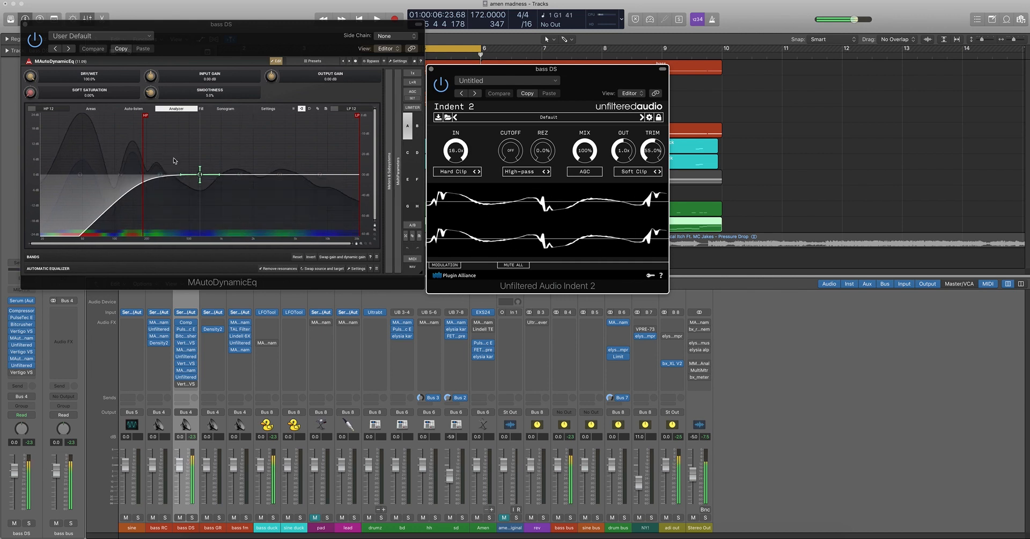
Sweep the second MAutoDynamicEq's high-pass filter, leave its cutoff lower than before, and close both effect windows
{"action": "left_click_drag", "start_coordinate": [145, 150], "coordinate": [111, 161]}
{"action": "left_click_drag", "start_coordinate": [175, 164], "coordinate": [162, 163]}
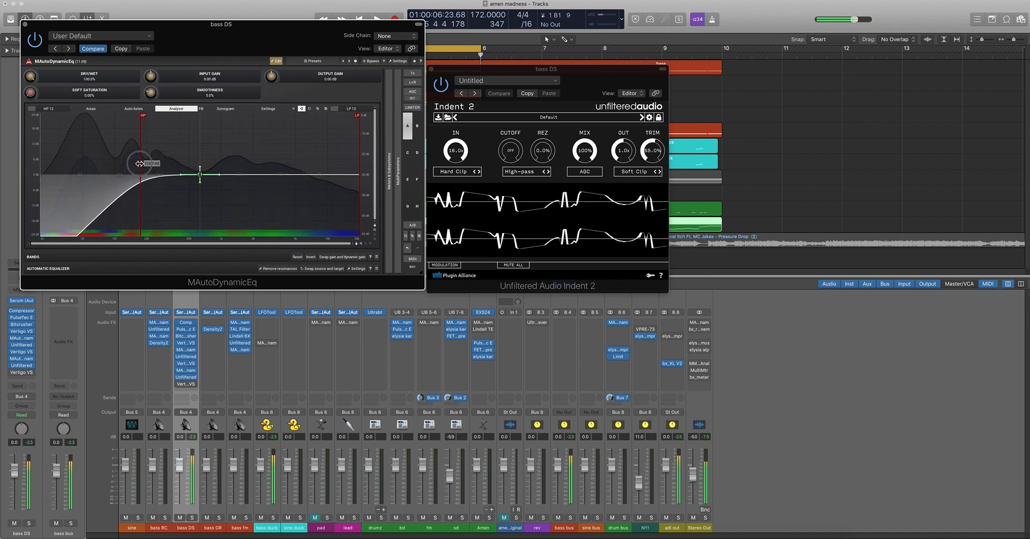
{"action": "left_click_drag", "start_coordinate": [155, 164], "coordinate": [118, 172]}
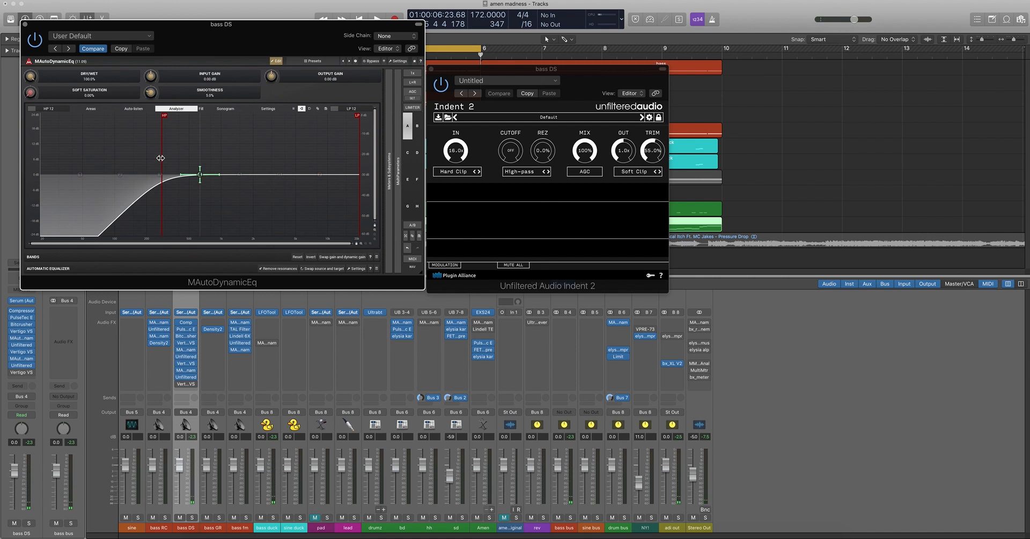
{"action": "left_click_drag", "start_coordinate": [160, 158], "coordinate": [123, 170]}
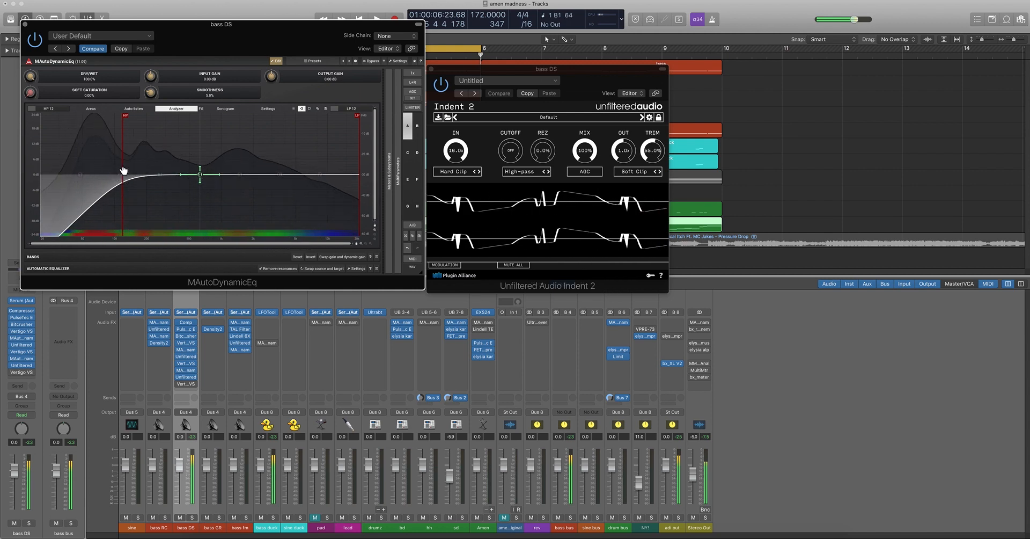
{"action": "left_click", "coordinate": [24, 26]}
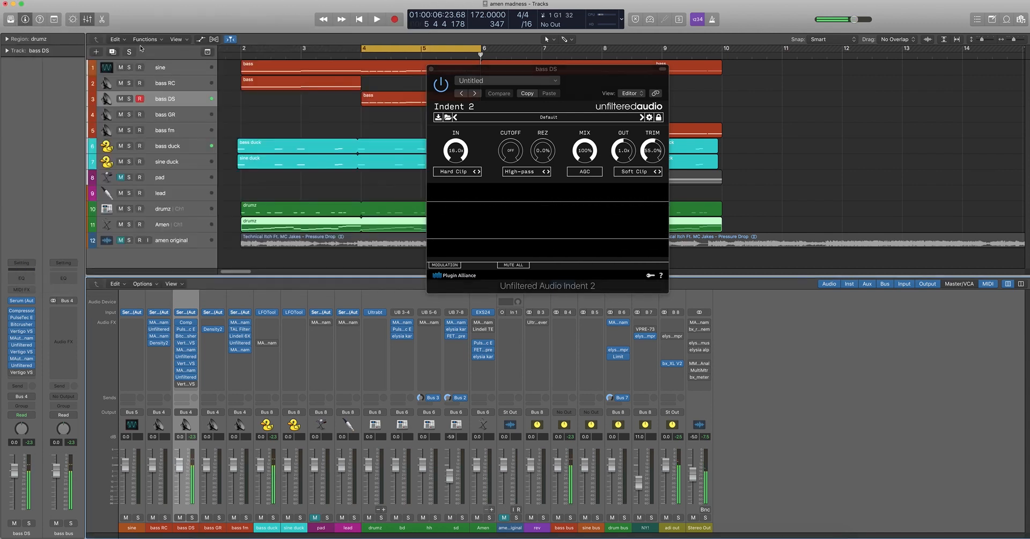
{"action": "left_click", "coordinate": [430, 70]}
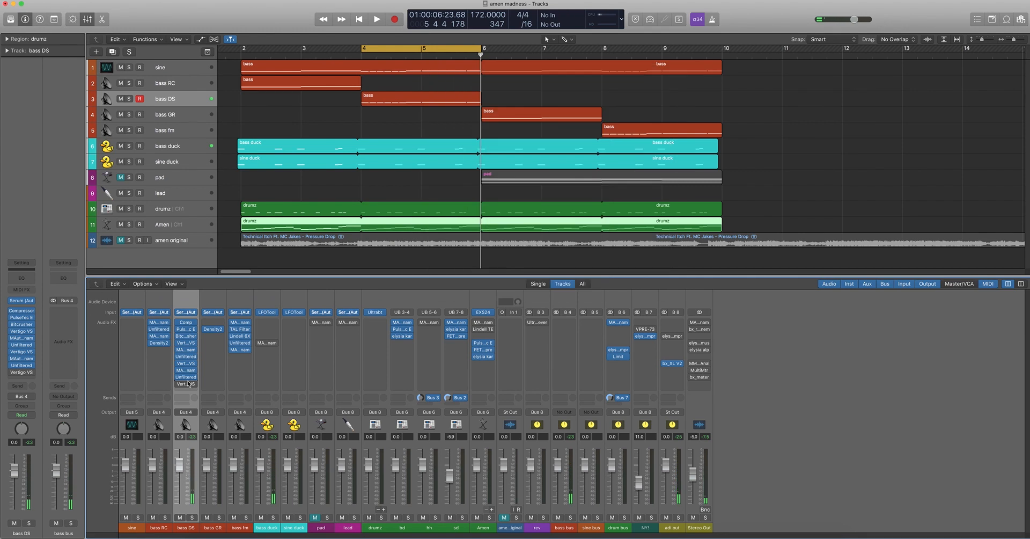
Enable the last Vertigo VSM-3 on bass DS, adjust its 2nd Harmonic Fet Crusher, and close its window
{"action": "left_click", "coordinate": [188, 384]}
{"action": "left_click_drag", "start_coordinate": [287, 51], "coordinate": [456, 152]}
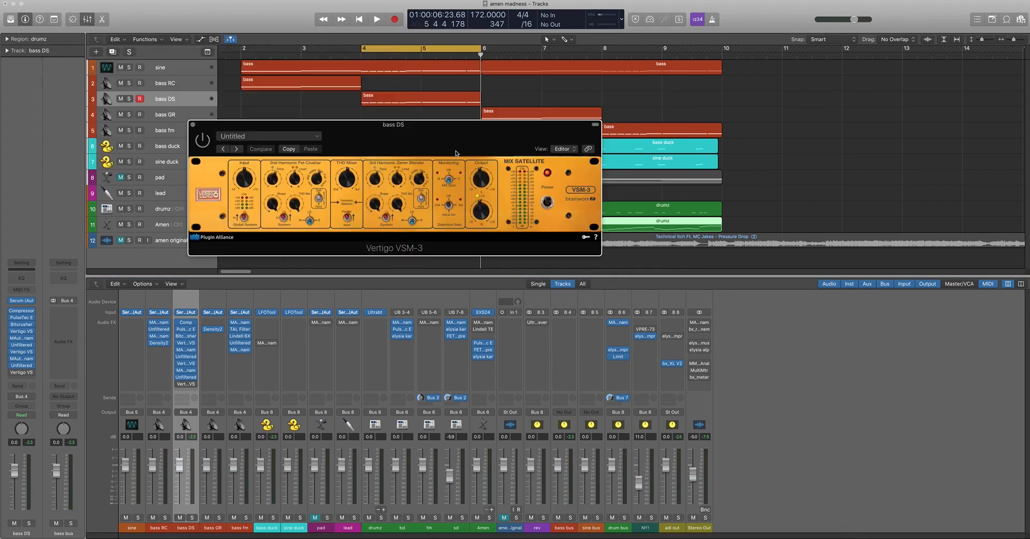
{"action": "left_click", "coordinate": [202, 140]}
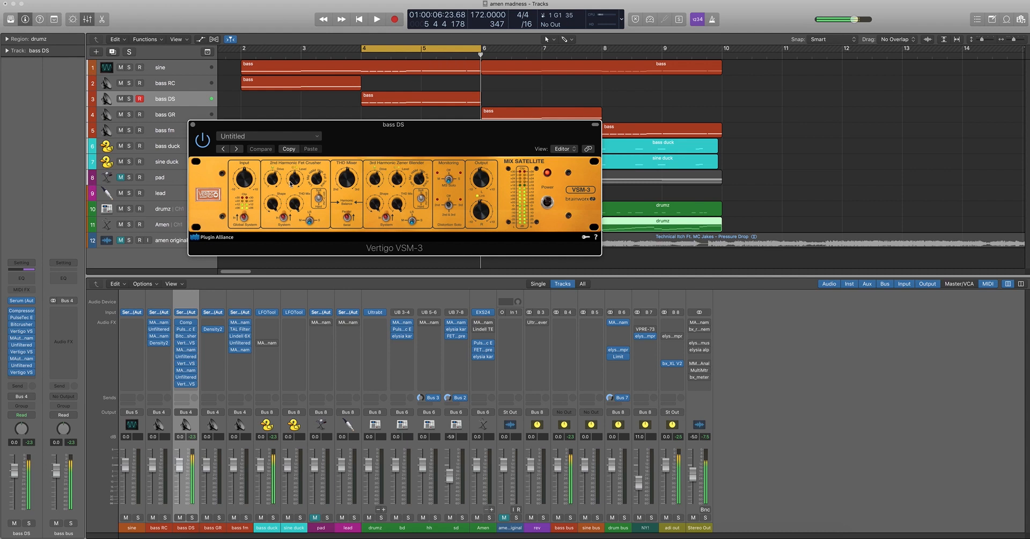
{"action": "left_click_drag", "start_coordinate": [274, 178], "coordinate": [316, 179]}
{"action": "left_click", "coordinate": [193, 125]}
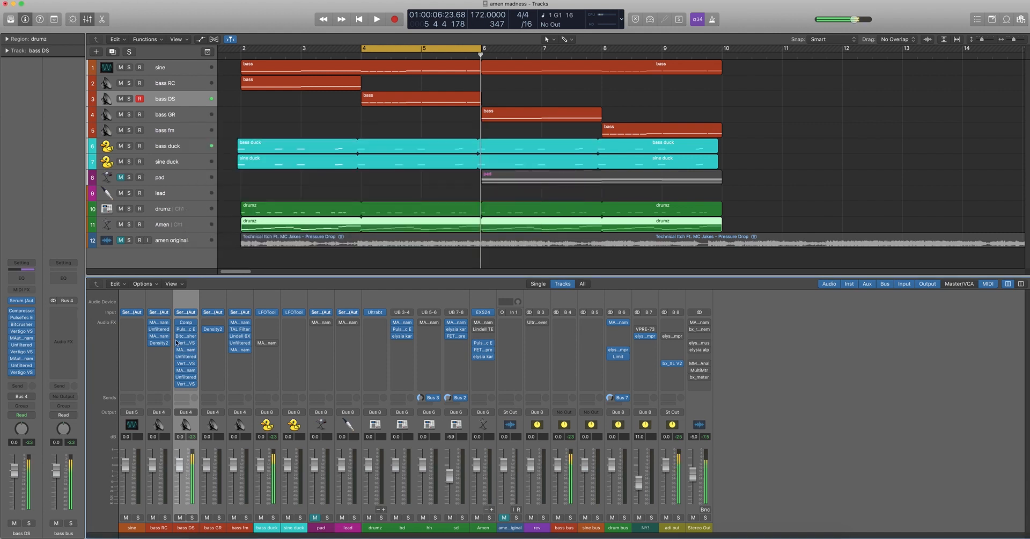
Bypass and re-enable the whole bass DS effects chain to compare the sound, leaving all its effects bypassed
{"action": "left_click_drag", "start_coordinate": [177, 322], "coordinate": [177, 383]}
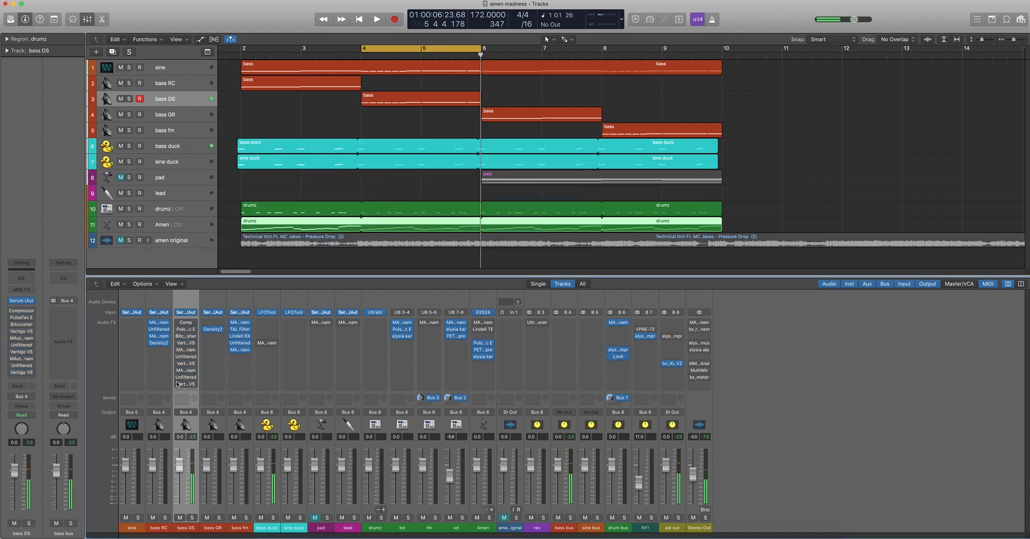
{"action": "left_click_drag", "start_coordinate": [177, 322], "coordinate": [179, 382]}
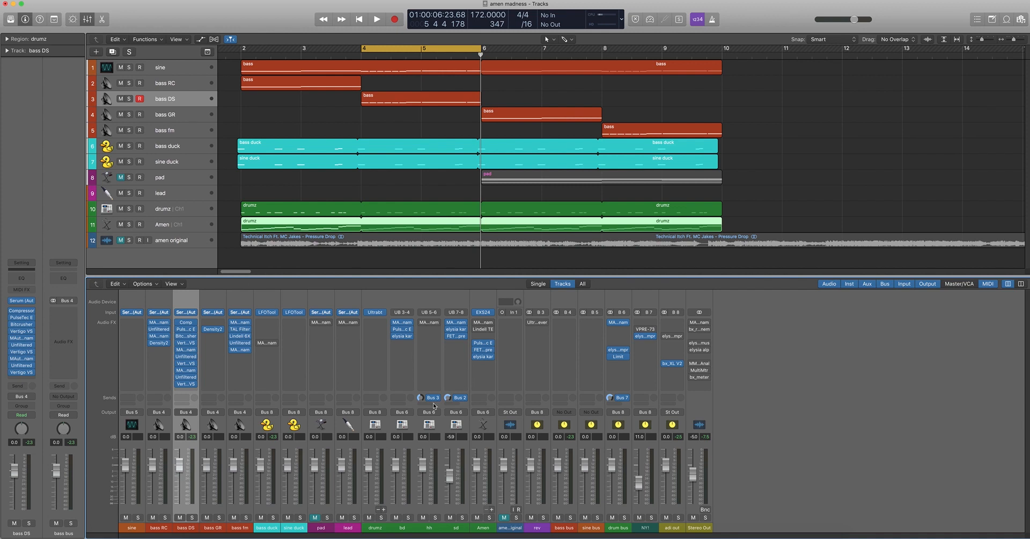
{"action": "left_click", "coordinate": [178, 324], "text": "alt"}
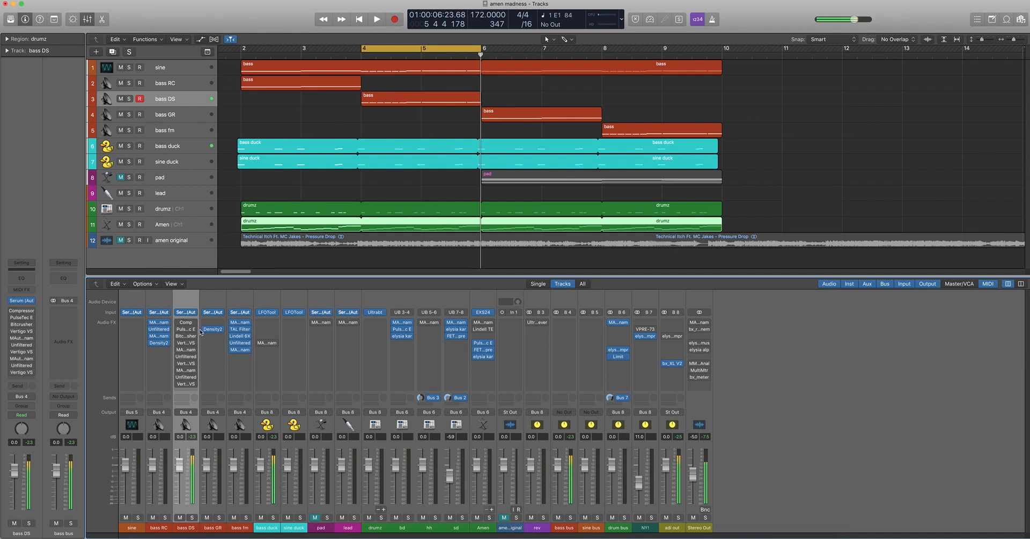
{"action": "mouse_move", "coordinate": [249, 344]}
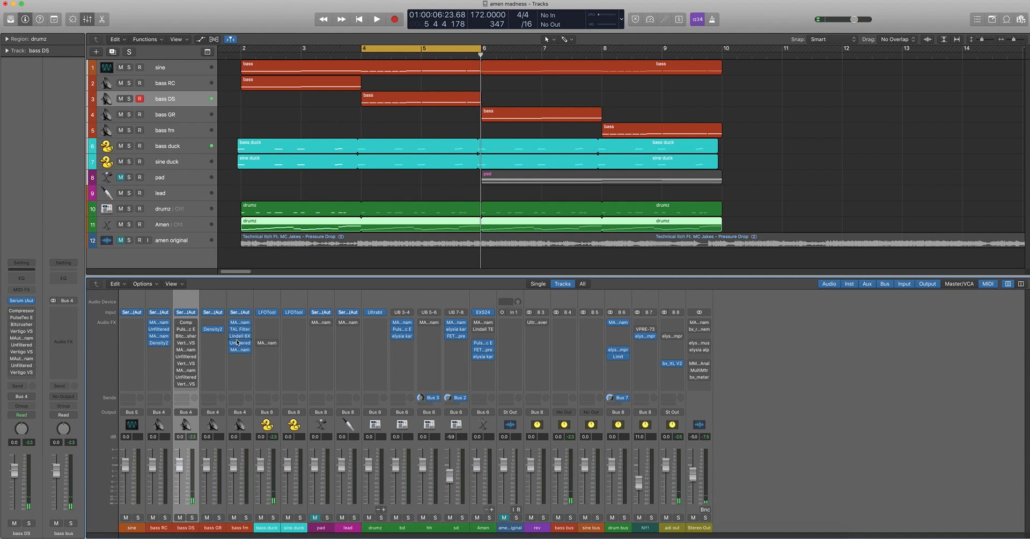
Audition bass DS's effects by re-enabling them from the Compressor and PulseTec onward, and bypass them again to compare with the dry sound
{"action": "left_click", "coordinate": [178, 322]}
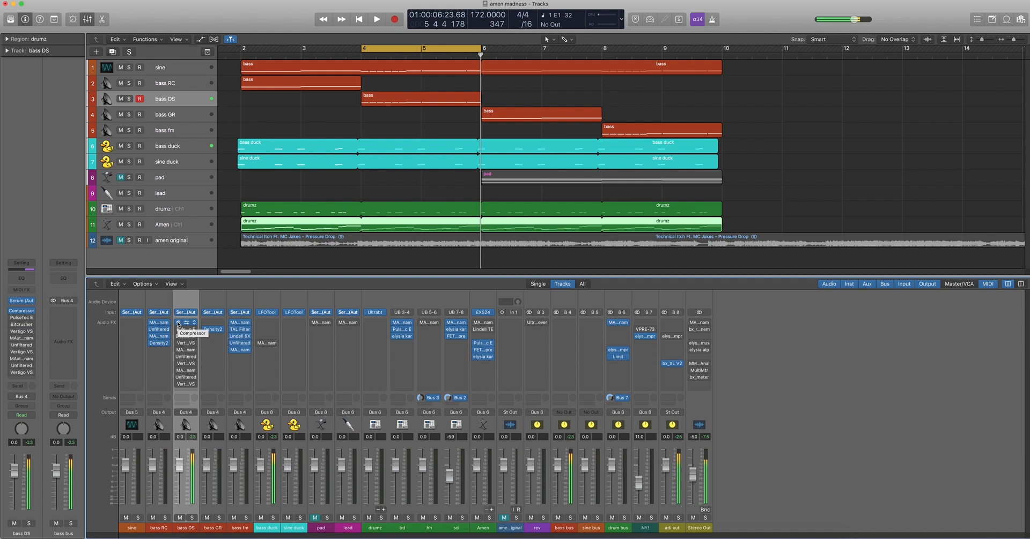
{"action": "left_click", "coordinate": [178, 329]}
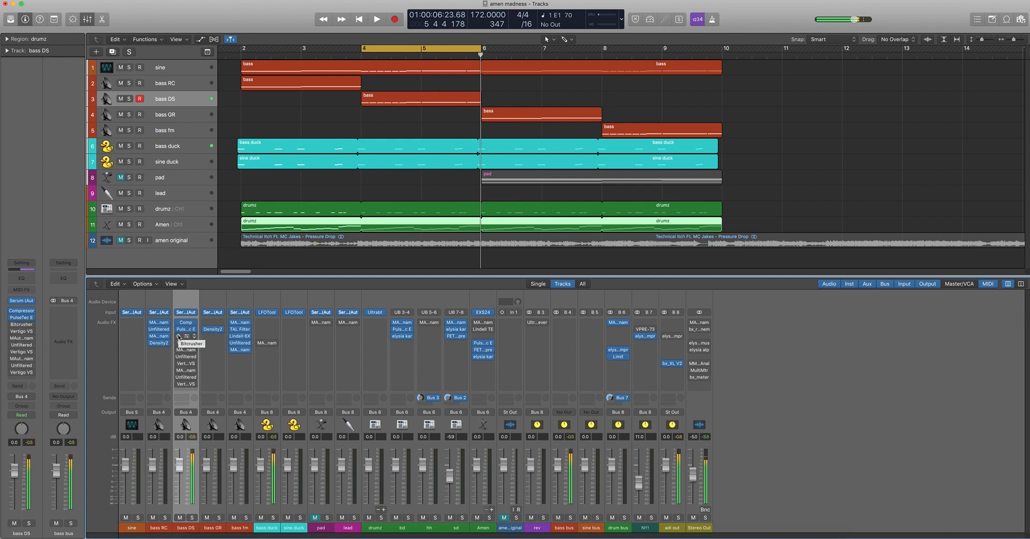
{"action": "left_click", "coordinate": [179, 384]}
{"action": "left_click", "coordinate": [178, 384]}
{"action": "left_click_drag", "start_coordinate": [178, 322], "coordinate": [178, 329]}
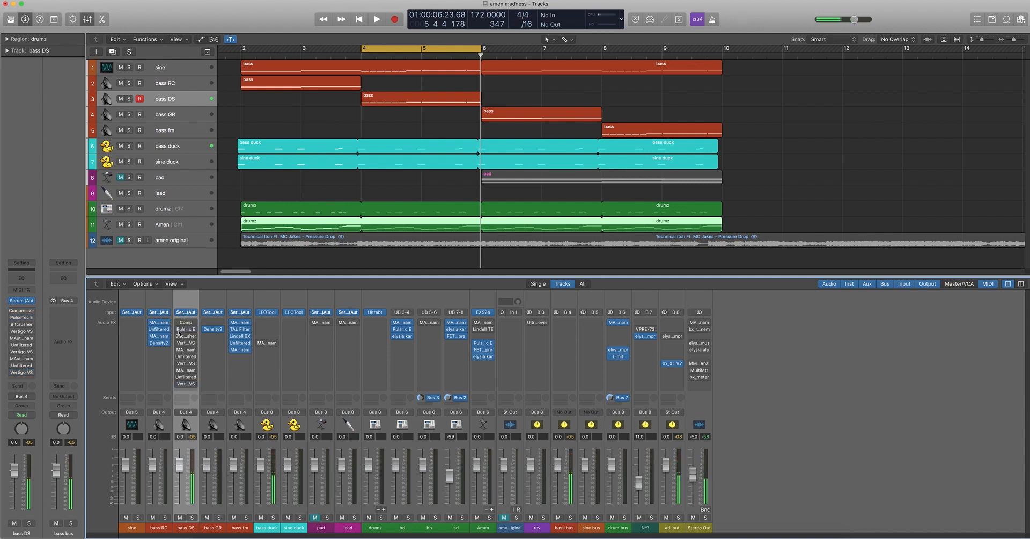
{"action": "left_click", "coordinate": [178, 330]}
{"action": "left_click", "coordinate": [178, 330]}
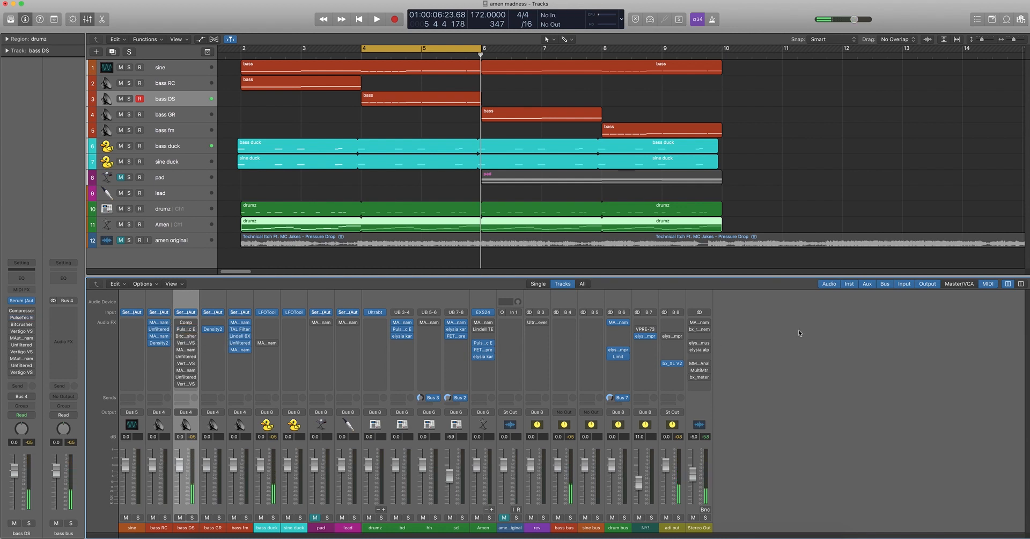